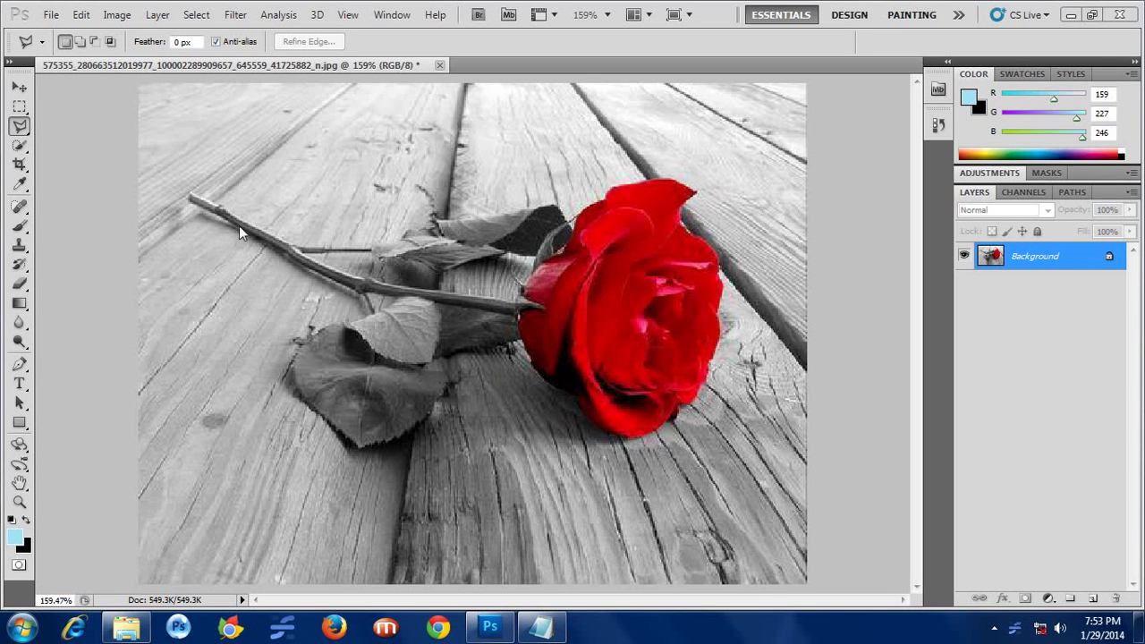
Step: Zoom in to 400% and pan to the top edge of the photo
{"action": "left_click", "coordinate": [83, 16]}
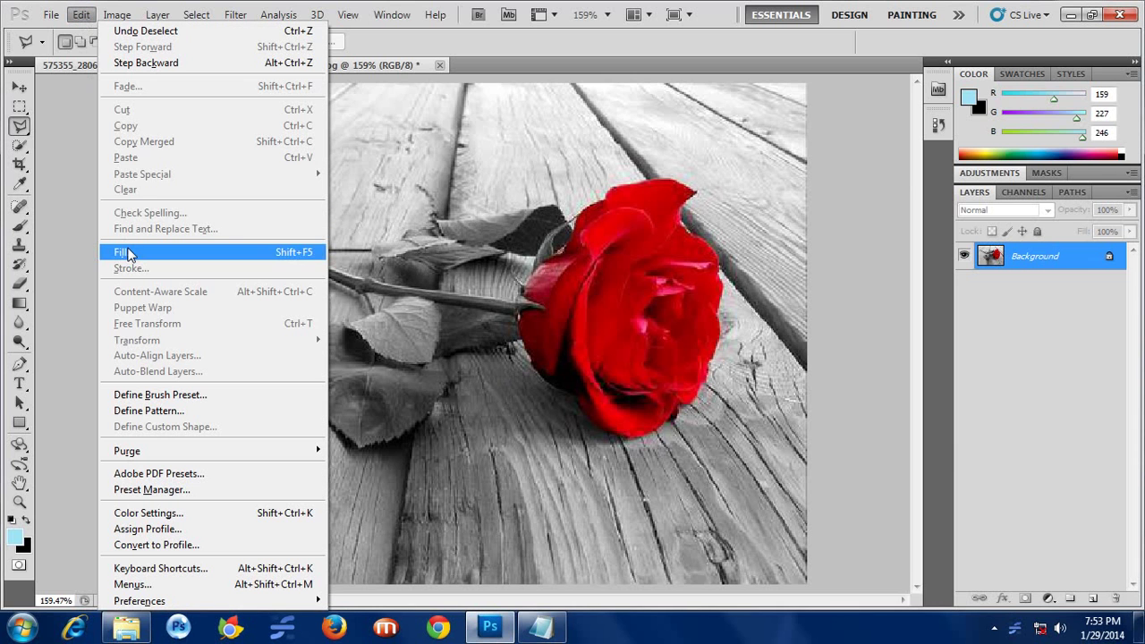
{"action": "left_click", "coordinate": [445, 131]}
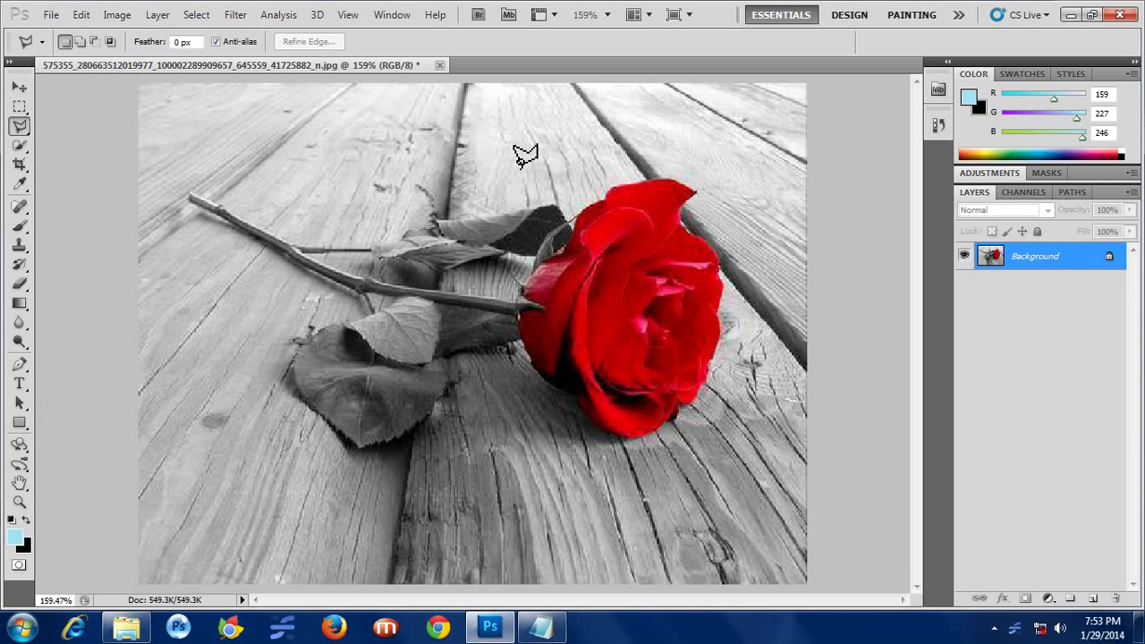
{"action": "key", "text": "ctrl+plus"}
{"action": "key", "text": "ctrl+plus"}
{"action": "key", "text": "ctrl+plus"}
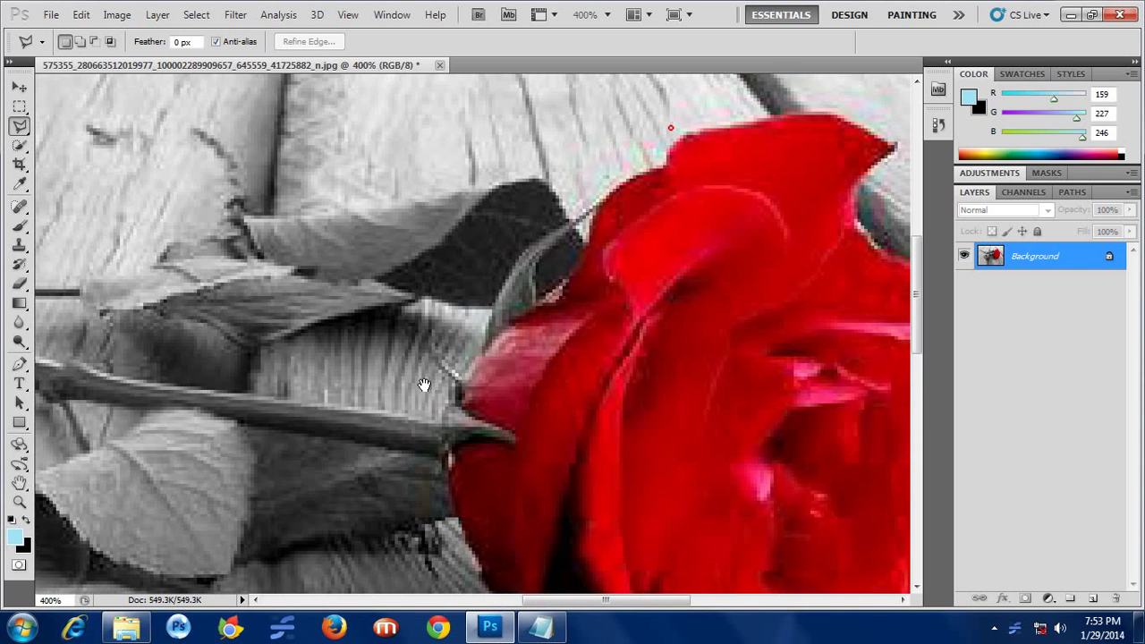
{"action": "left_click_drag", "start_coordinate": [672, 128], "coordinate": [727, 160]}
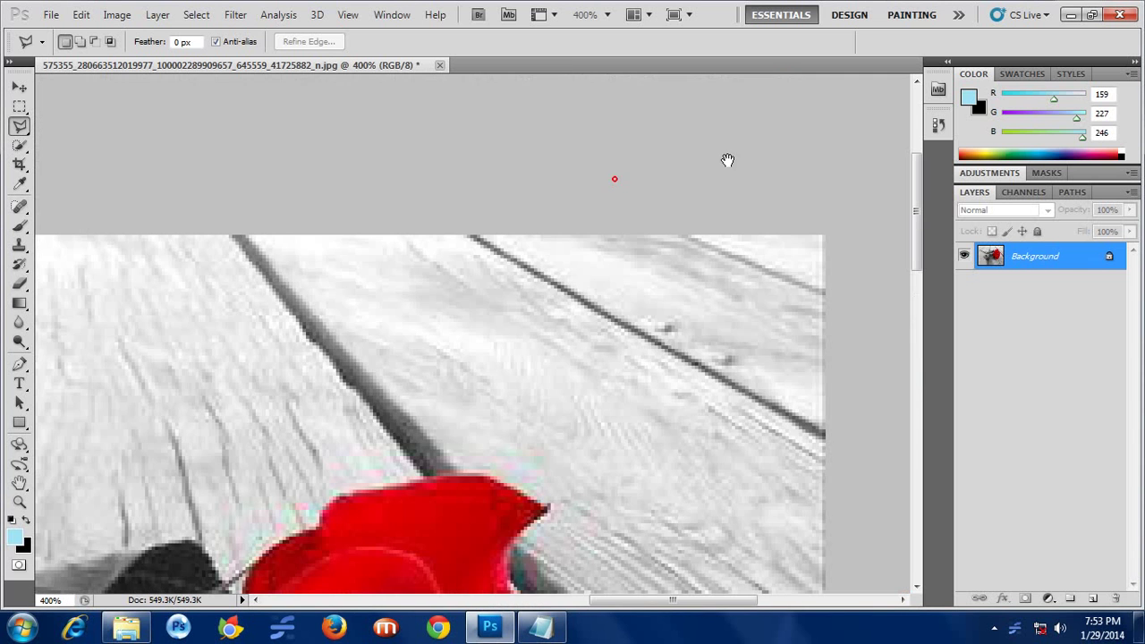
{"action": "left_click_drag", "start_coordinate": [448, 337], "coordinate": [447, 368]}
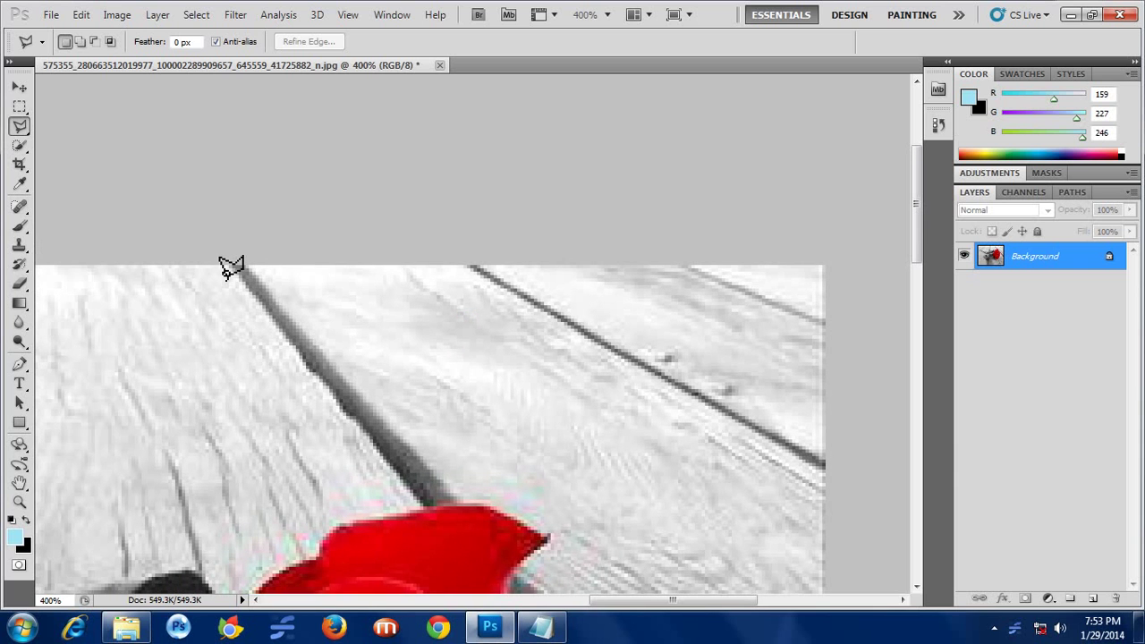
Step: Outline the dark plank gap from the top edge down to the rose with the Polygonal Lasso
{"action": "left_click", "coordinate": [222, 265]}
{"action": "left_click", "coordinate": [259, 264]}
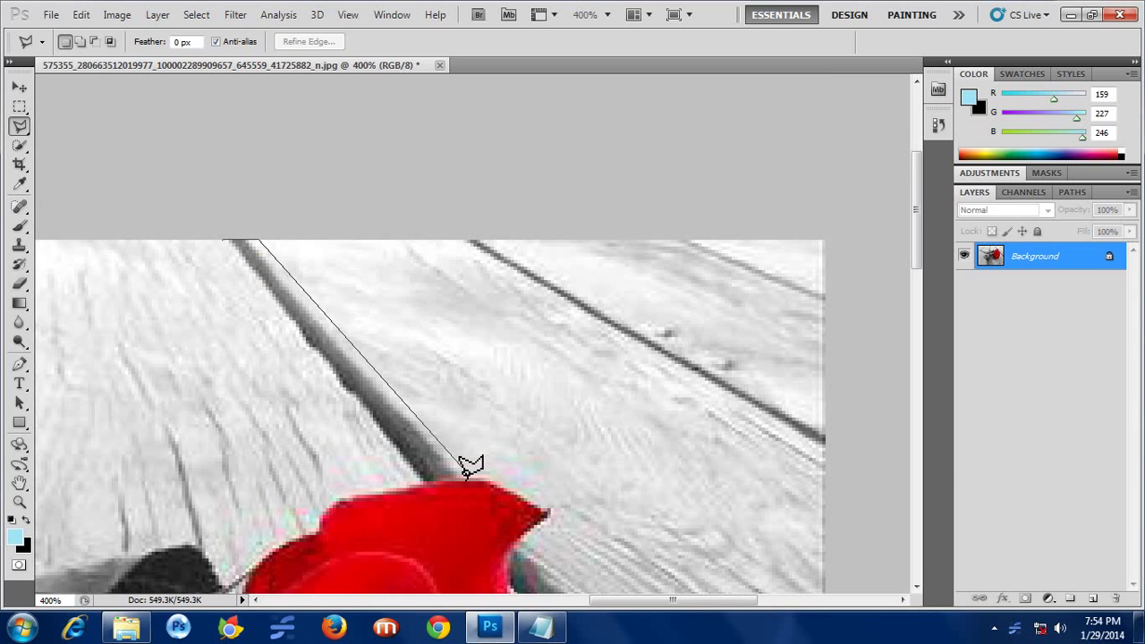
{"action": "left_click", "coordinate": [460, 468]}
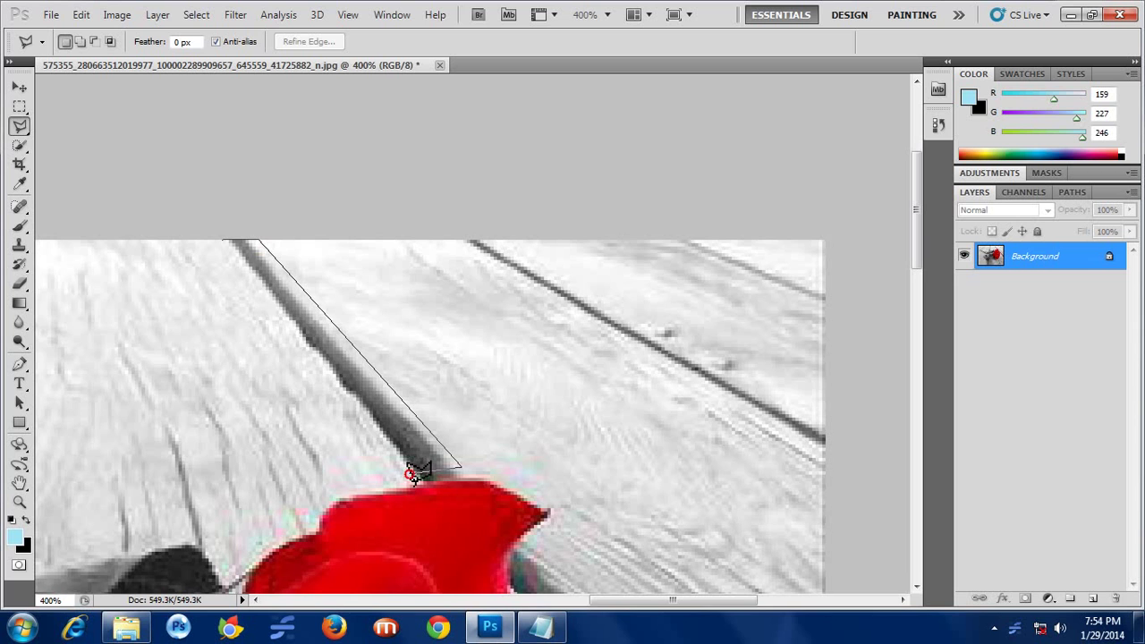
{"action": "left_click", "coordinate": [409, 472]}
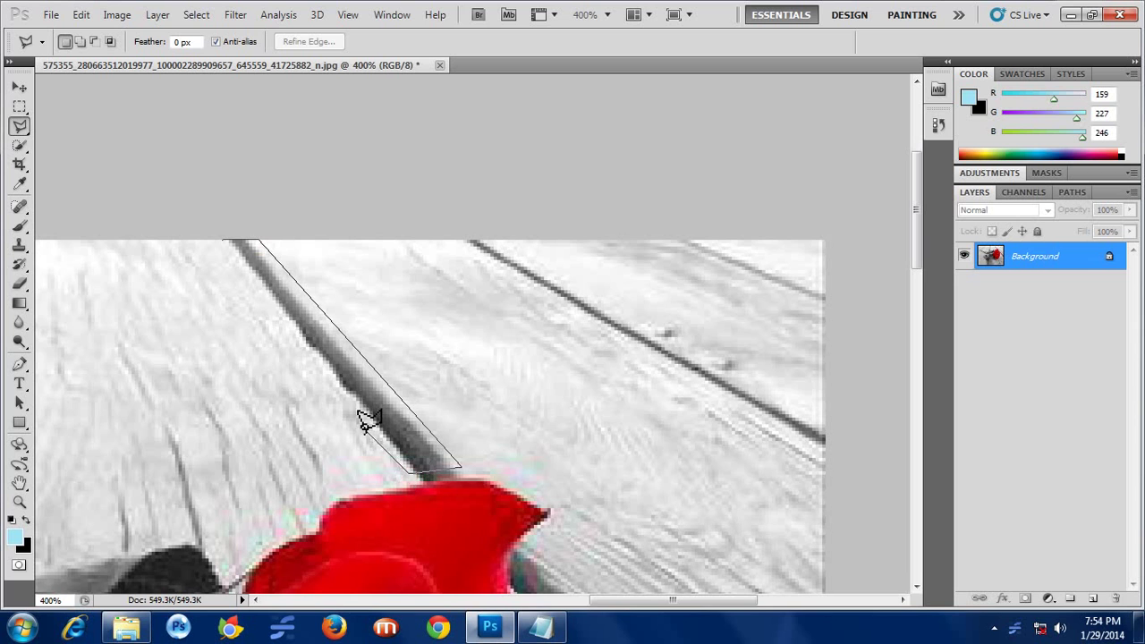
{"action": "left_click", "coordinate": [231, 240]}
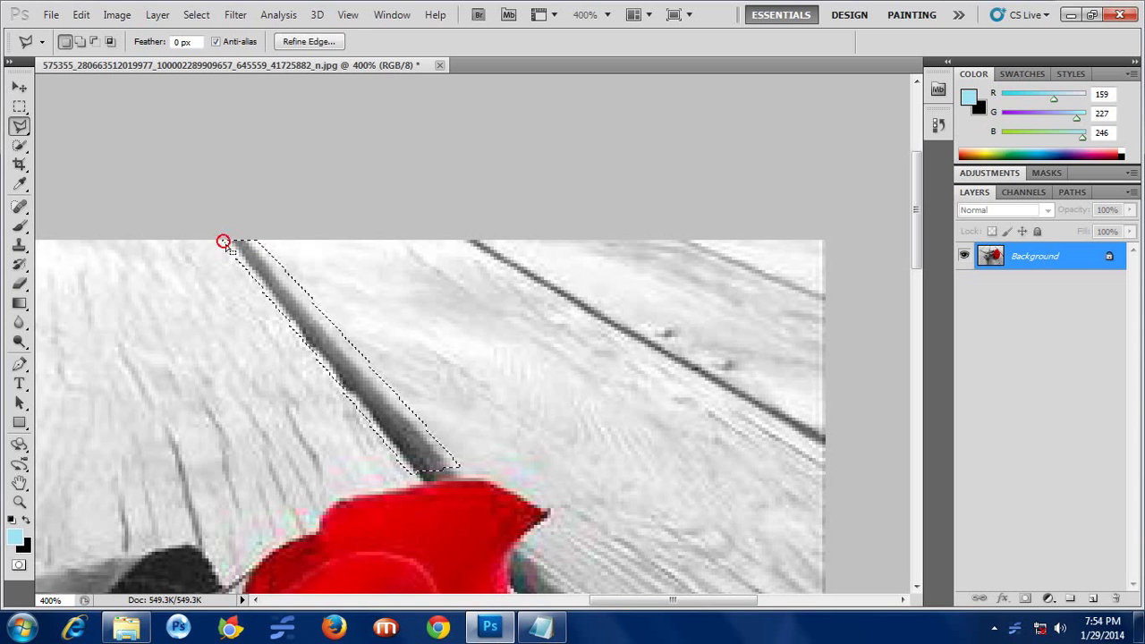
{"action": "left_click", "coordinate": [51, 14]}
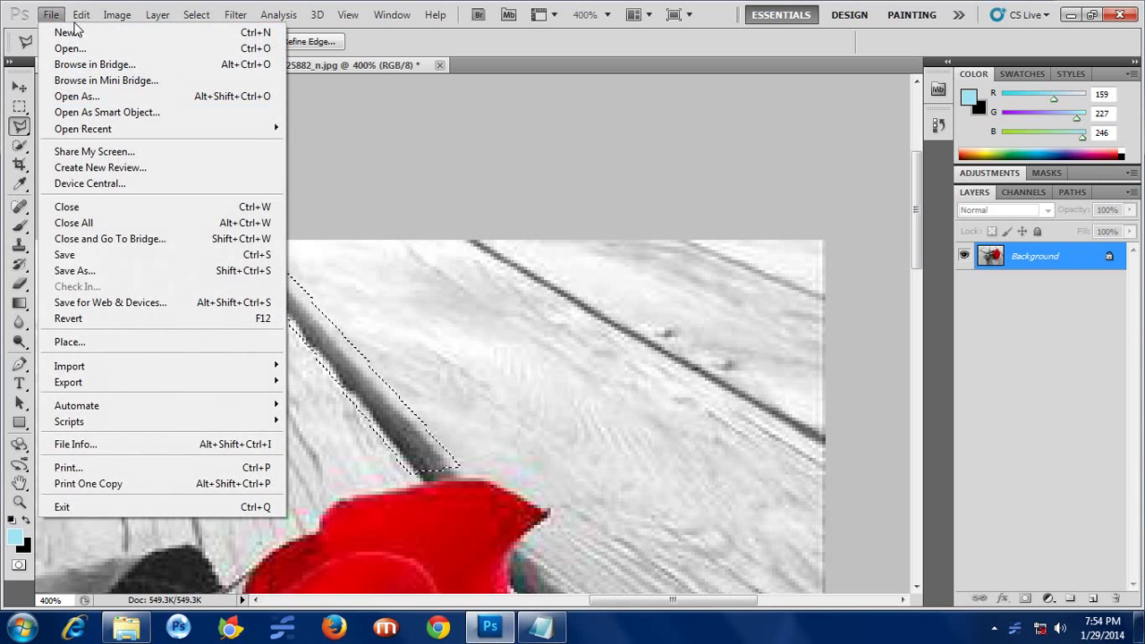
Step: Fill the selected gap with Content-Aware, Normal mode, 100% opacity, after trying other fill sources
{"action": "left_click", "coordinate": [81, 14]}
{"action": "left_click", "coordinate": [130, 254]}
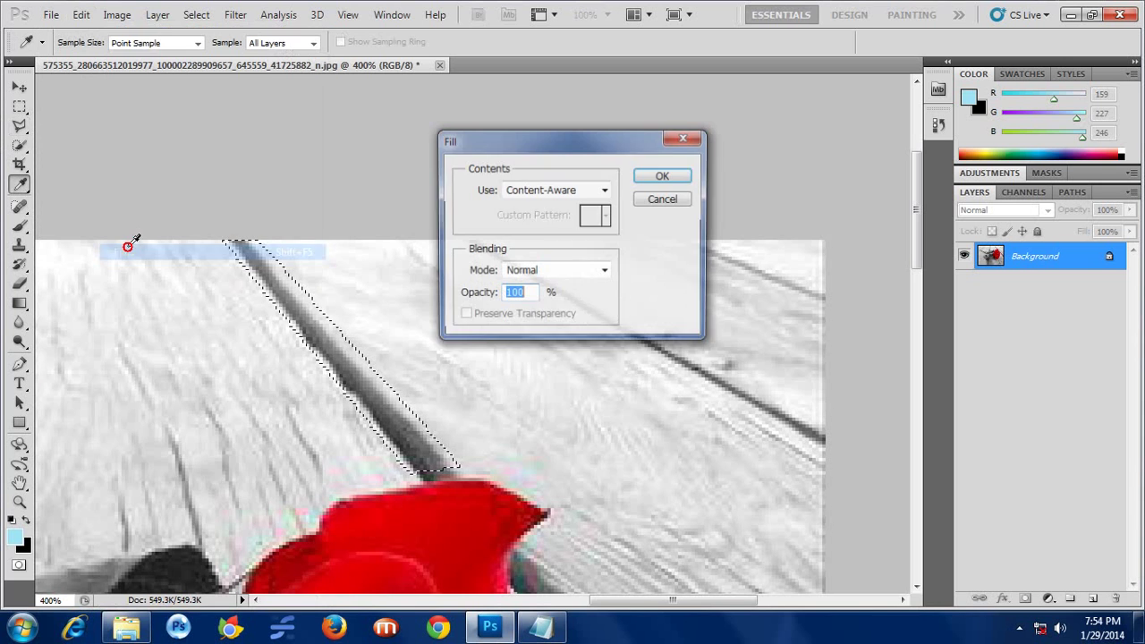
{"action": "left_click", "coordinate": [603, 190]}
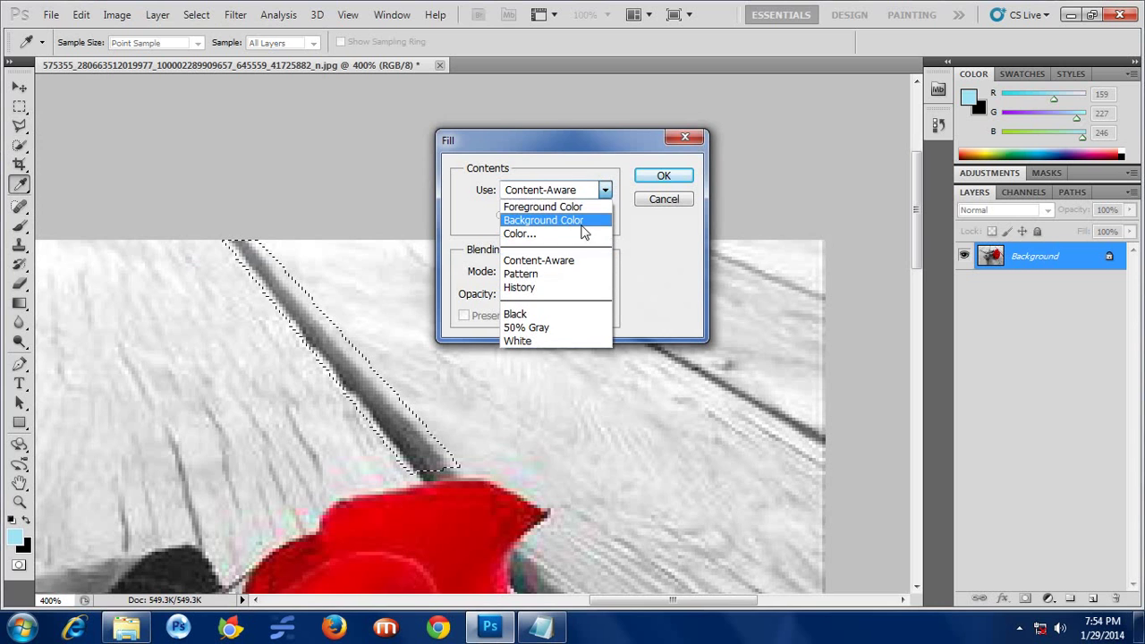
{"action": "left_click", "coordinate": [573, 212]}
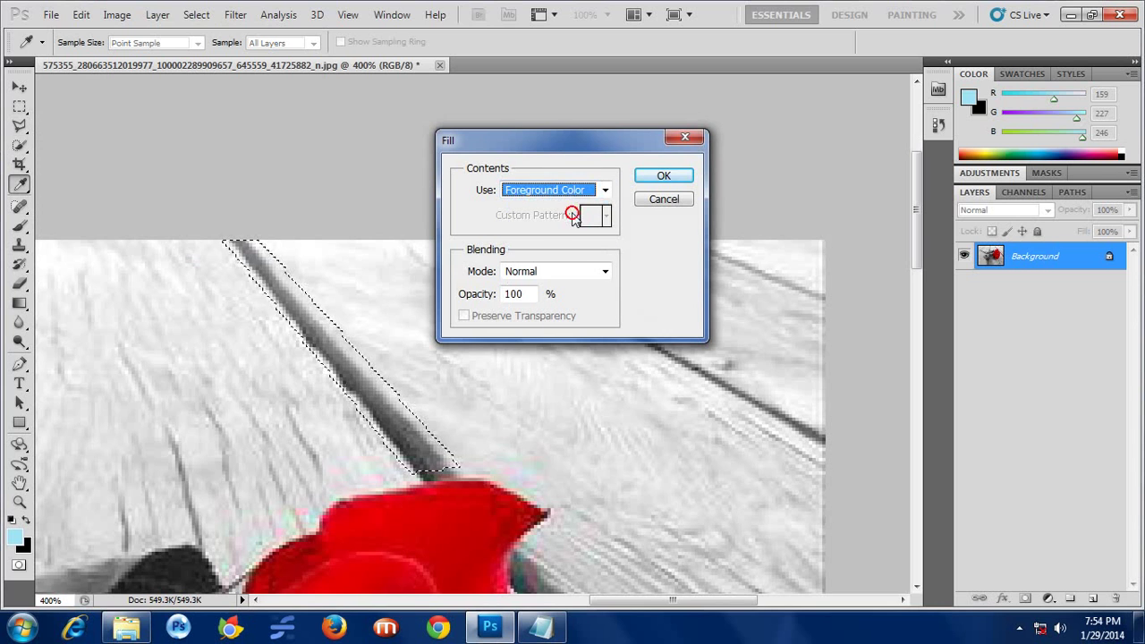
{"action": "left_click", "coordinate": [605, 192]}
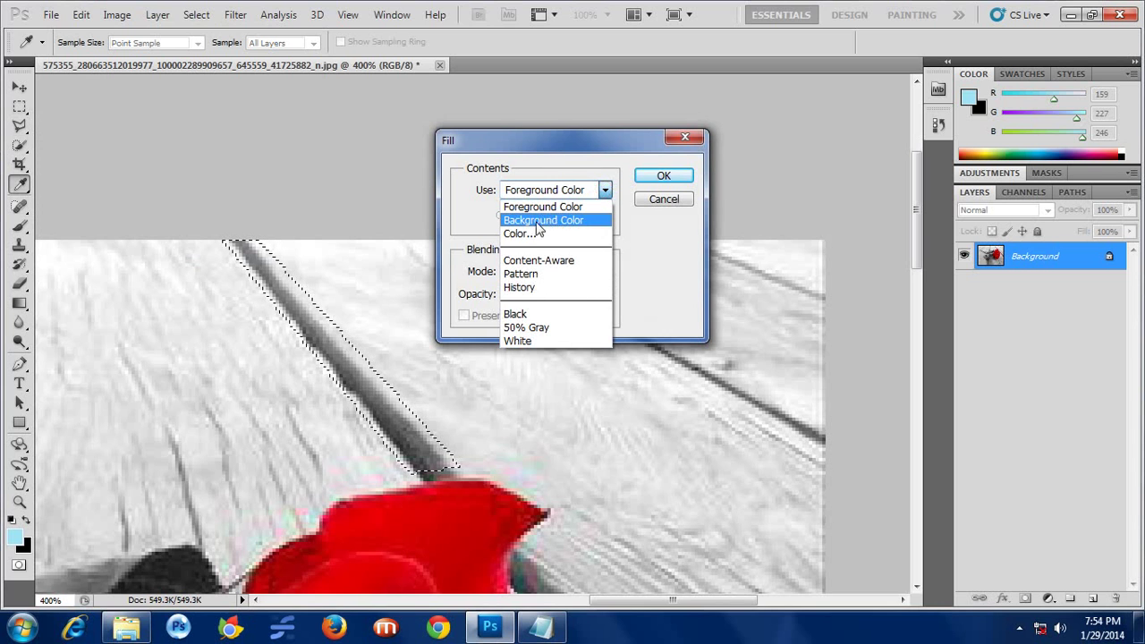
{"action": "left_click", "coordinate": [533, 234]}
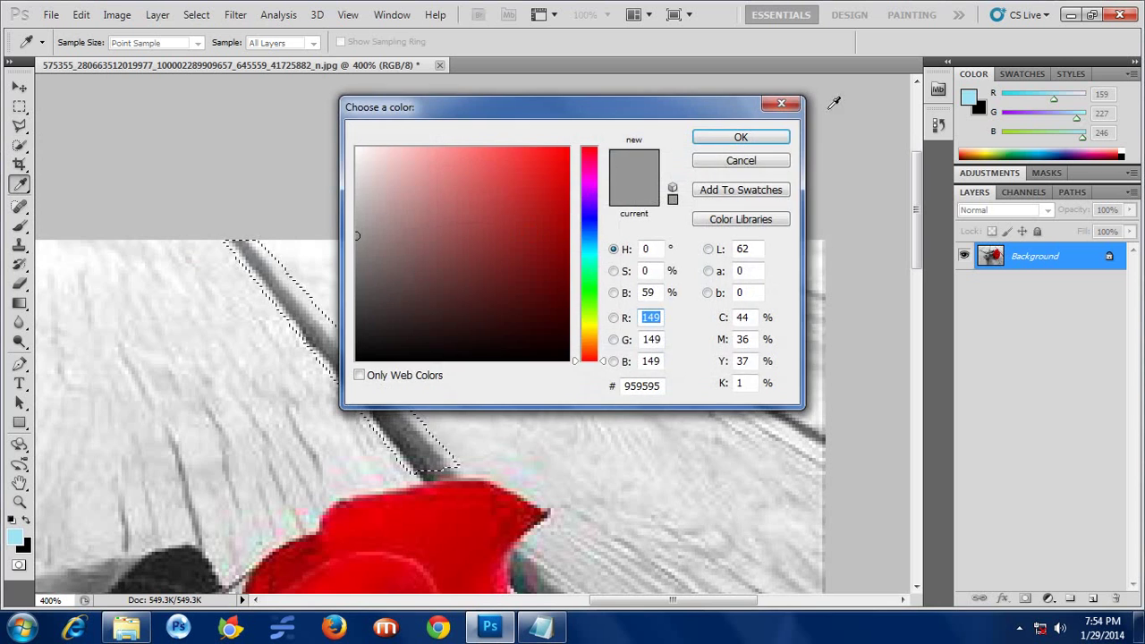
{"action": "left_click", "coordinate": [788, 105]}
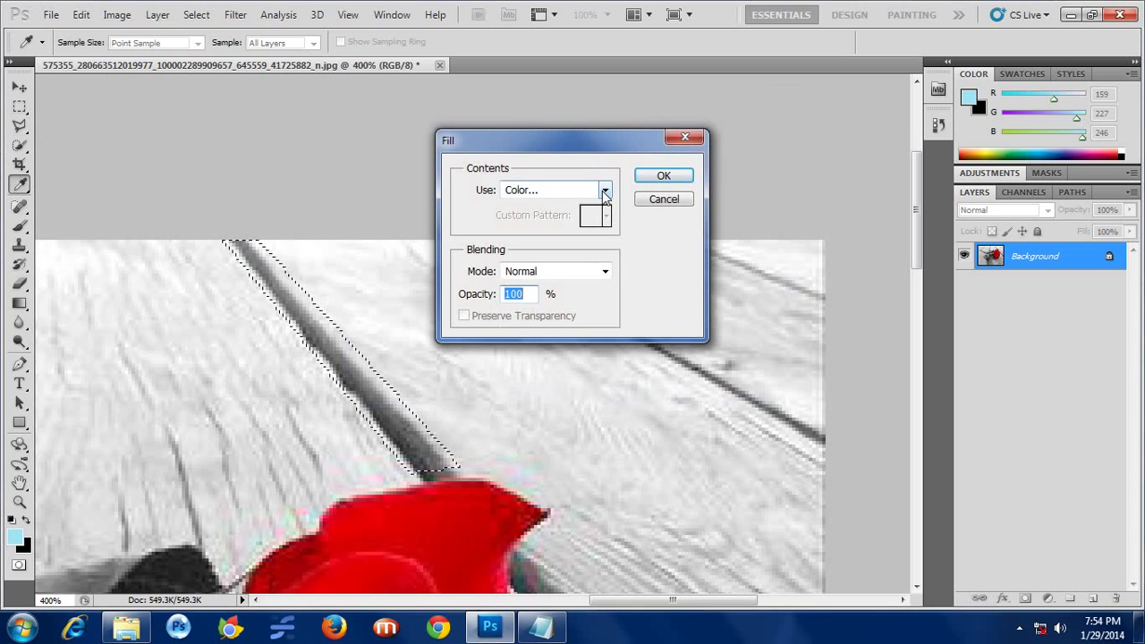
{"action": "left_click", "coordinate": [605, 193]}
{"action": "left_click", "coordinate": [564, 258]}
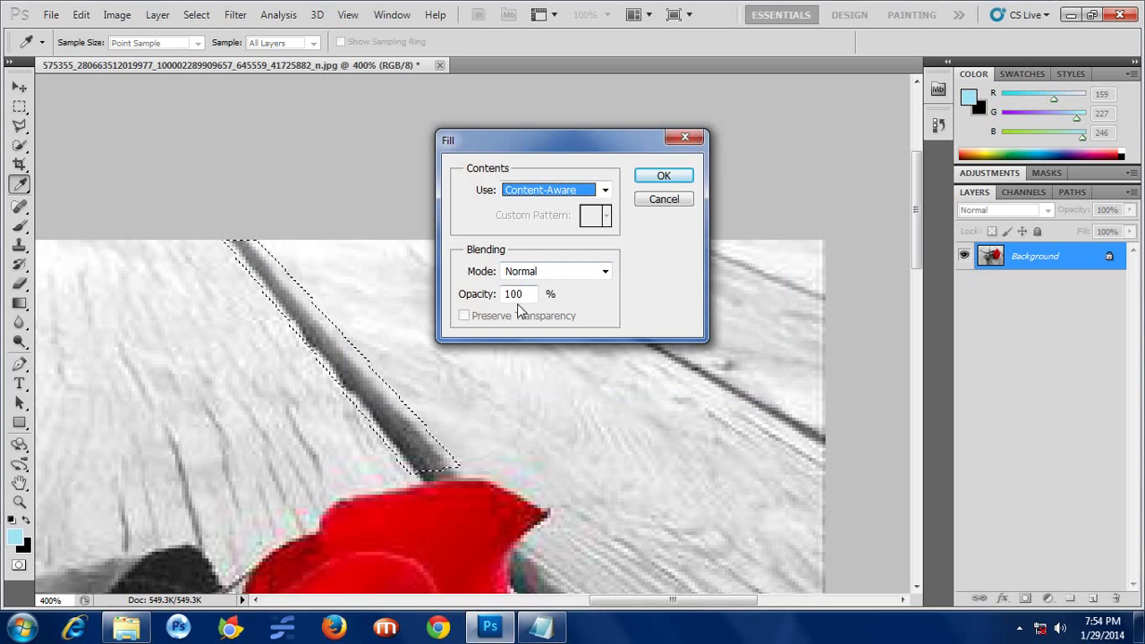
{"action": "left_click", "coordinate": [663, 175]}
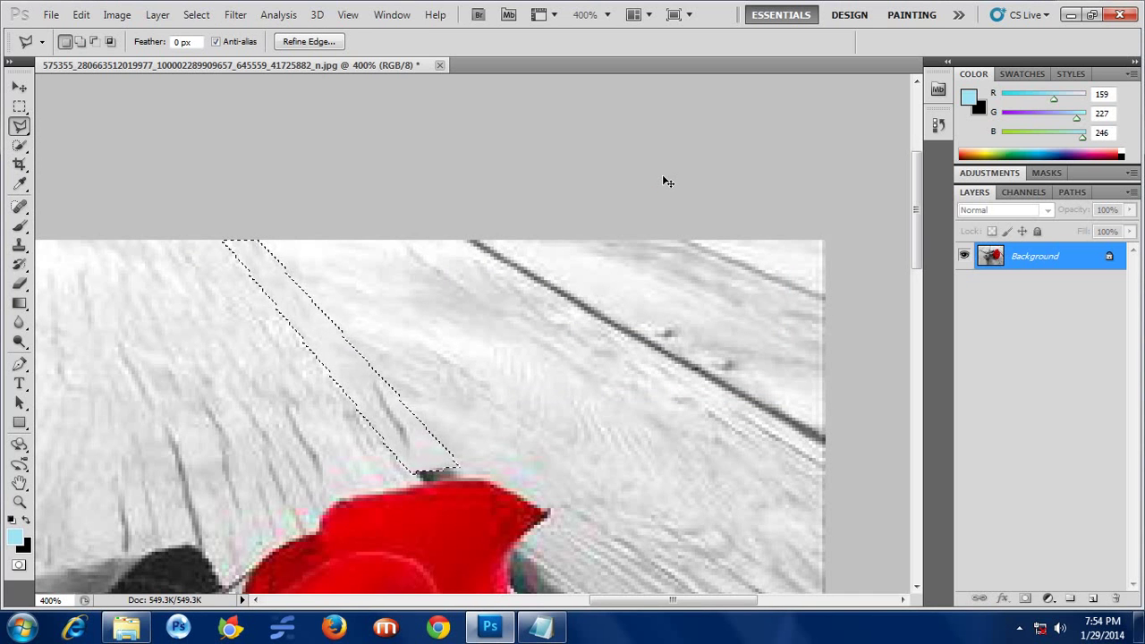
Step: Deselect, then lasso the diagonal plank gap running to the top-right edge
{"action": "left_click", "coordinate": [667, 177]}
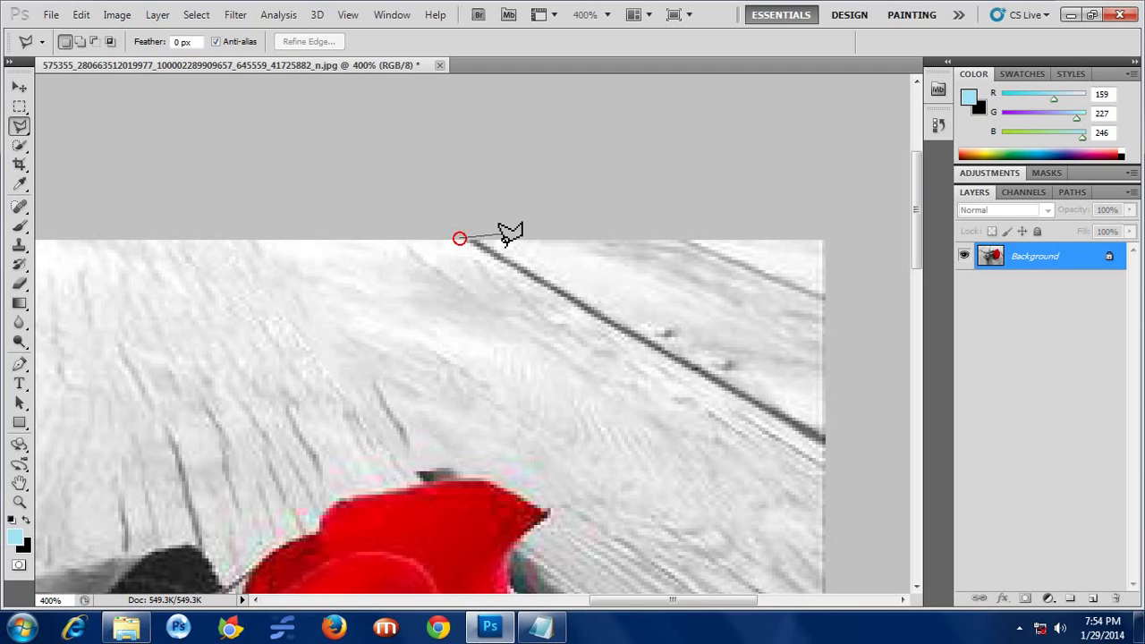
{"action": "left_click", "coordinate": [487, 239]}
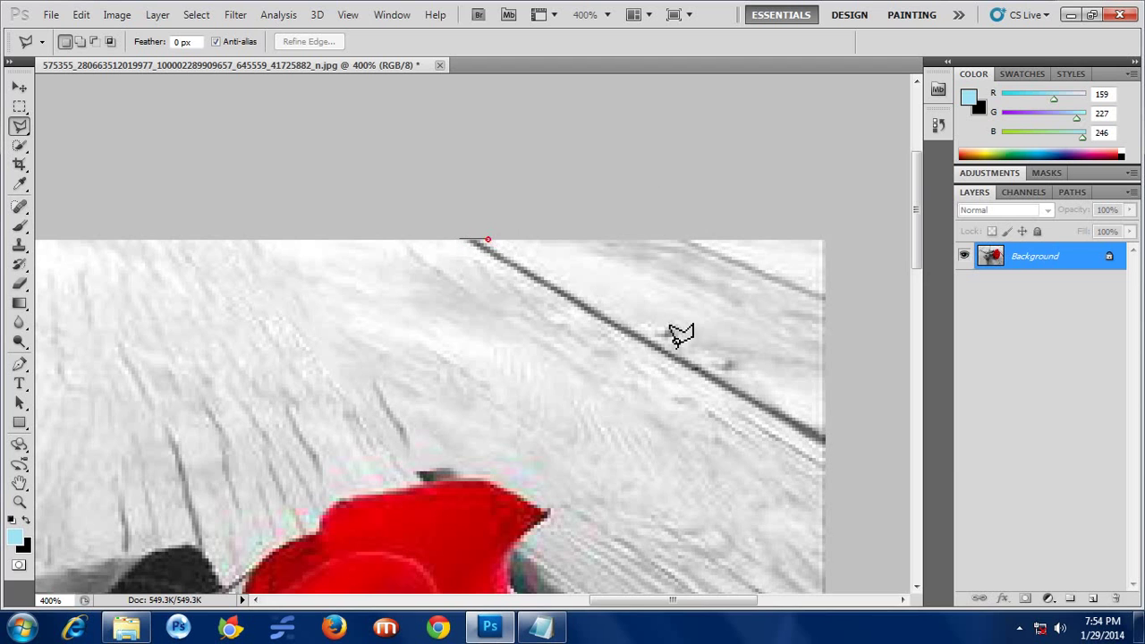
{"action": "left_click", "coordinate": [827, 427]}
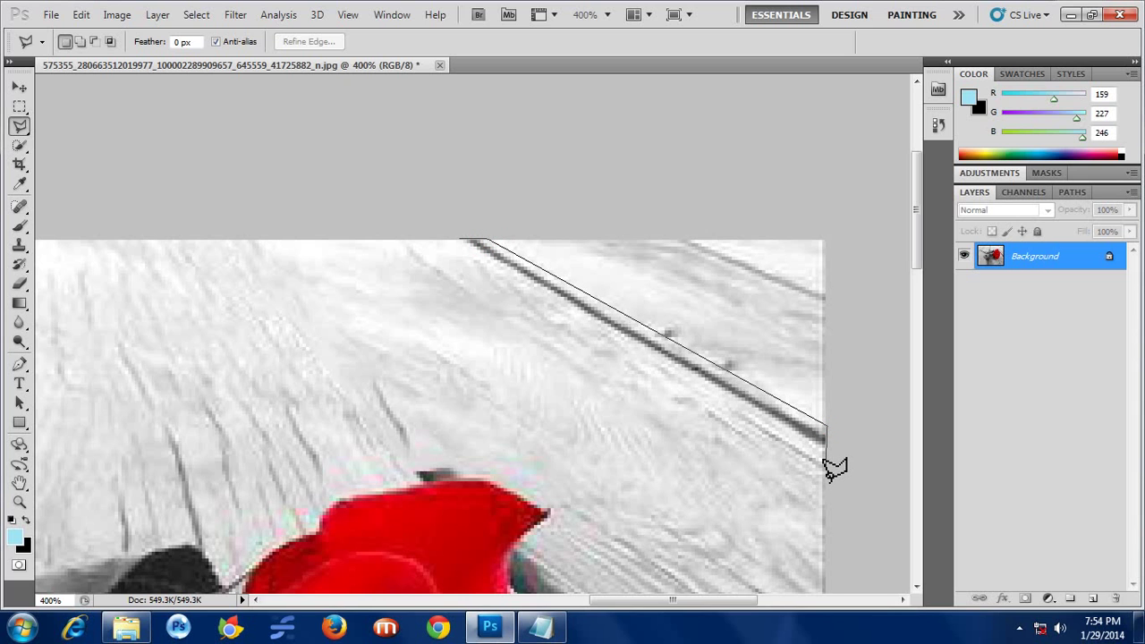
{"action": "left_click", "coordinate": [826, 467]}
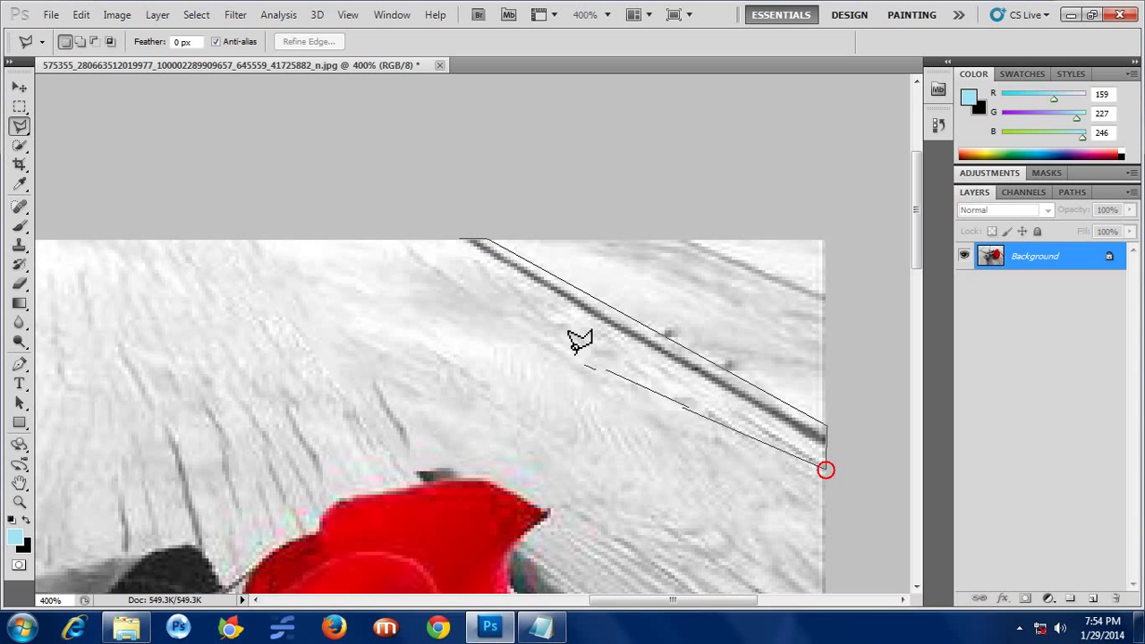
{"action": "left_click", "coordinate": [463, 239]}
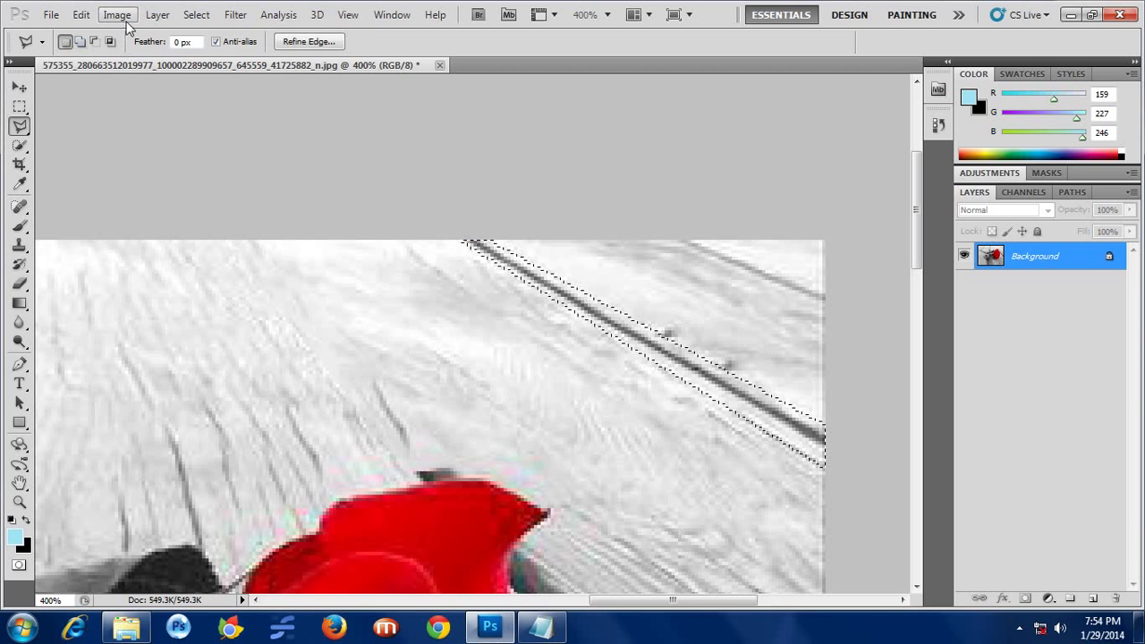
Step: Content-Aware fill the second gap selection
{"action": "left_click", "coordinate": [82, 15]}
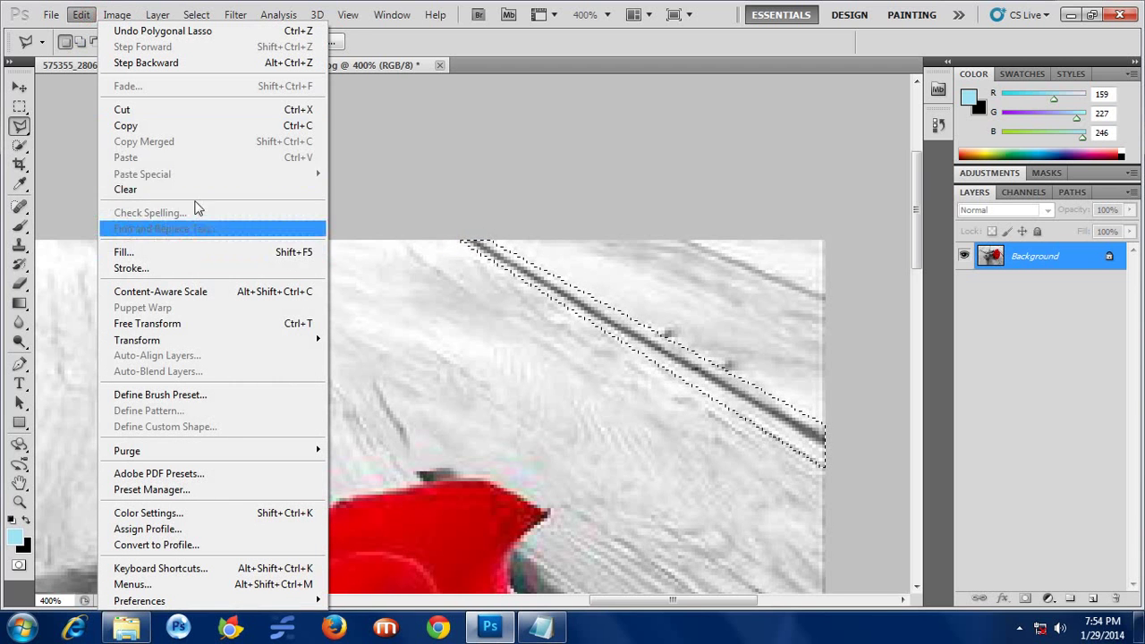
{"action": "left_click", "coordinate": [201, 254]}
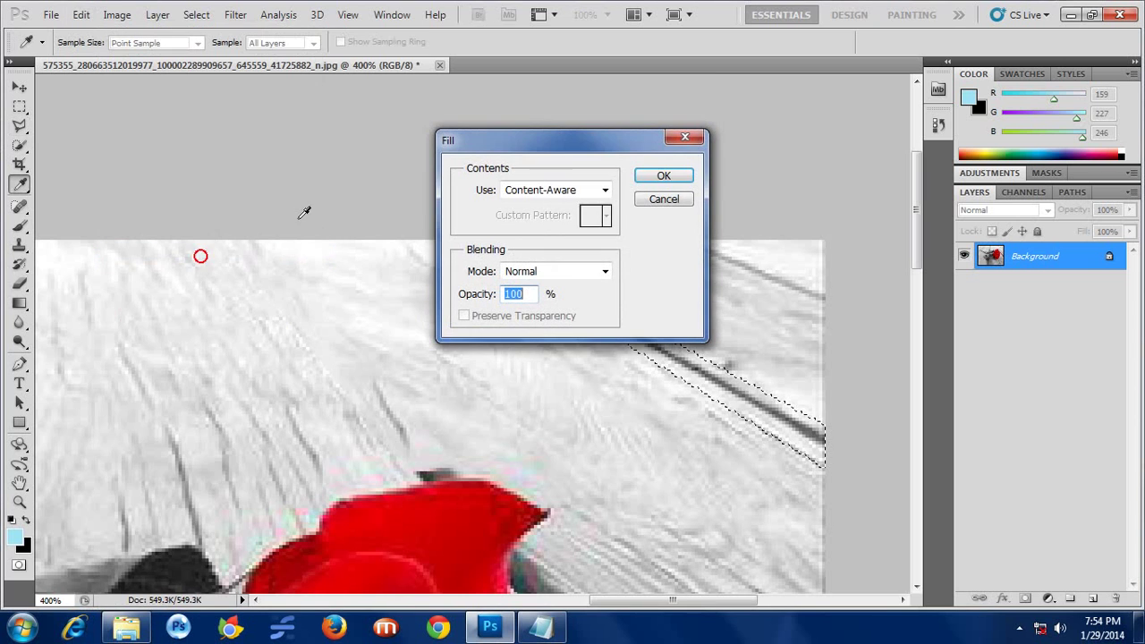
{"action": "left_click", "coordinate": [605, 190]}
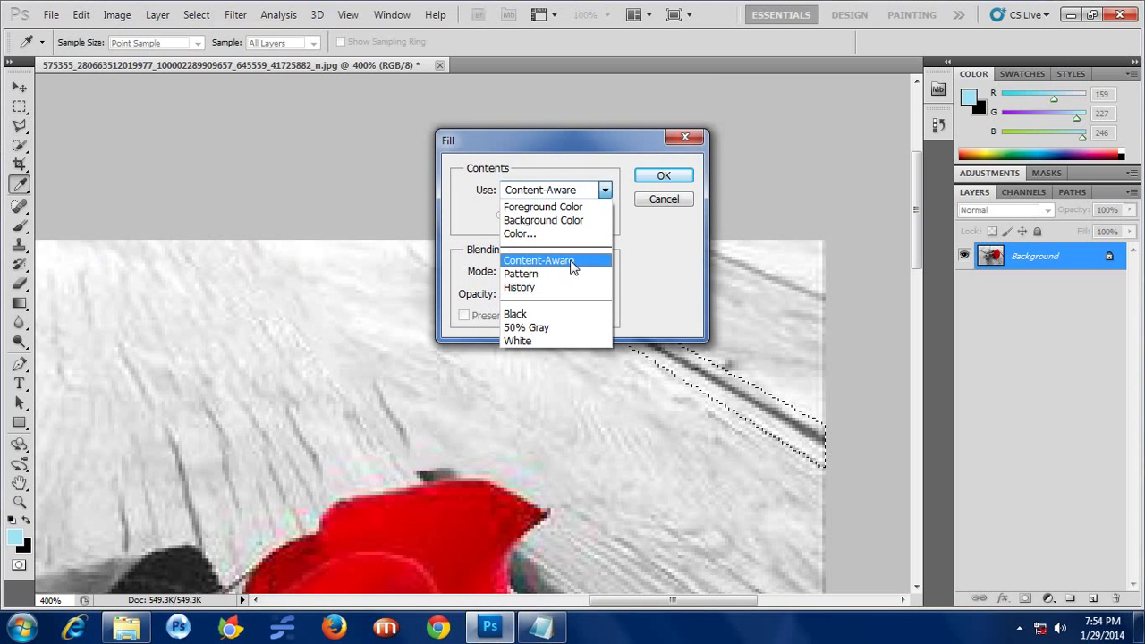
{"action": "left_click", "coordinate": [573, 261]}
{"action": "left_click", "coordinate": [664, 176]}
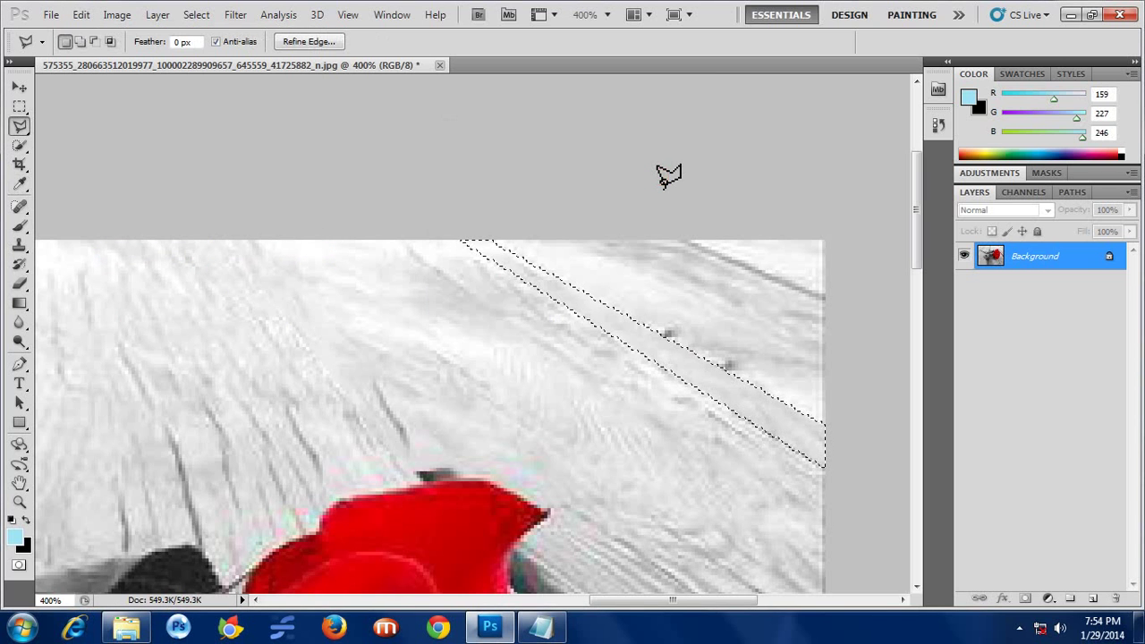
Step: Lasso the thin dark strip along the top-right edge
{"action": "left_click", "coordinate": [682, 240]}
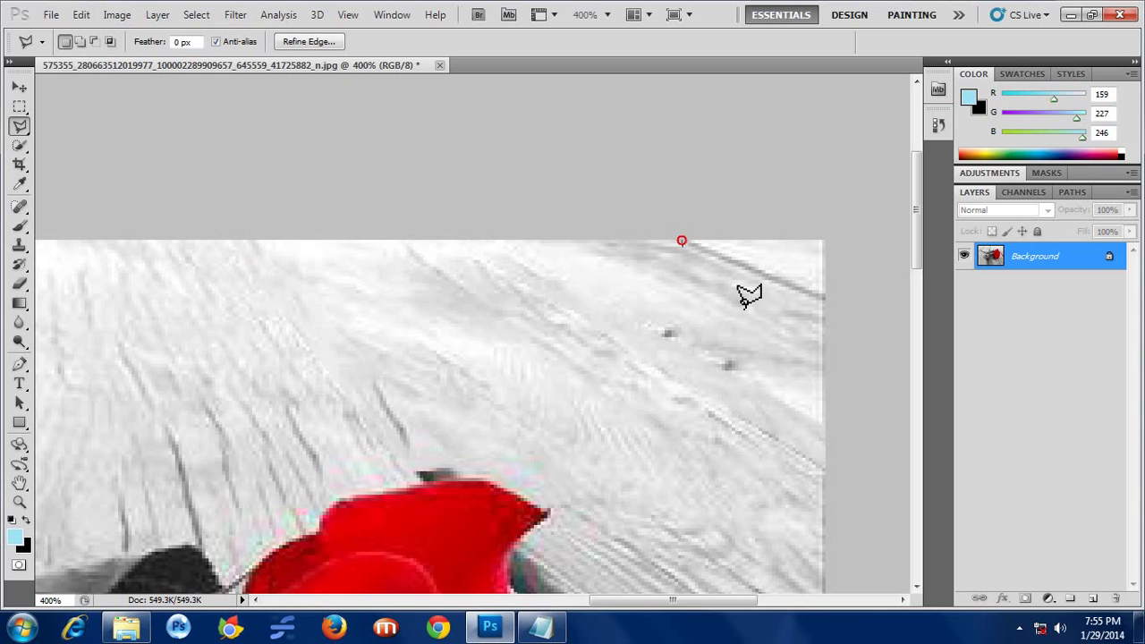
{"action": "left_click", "coordinate": [822, 306]}
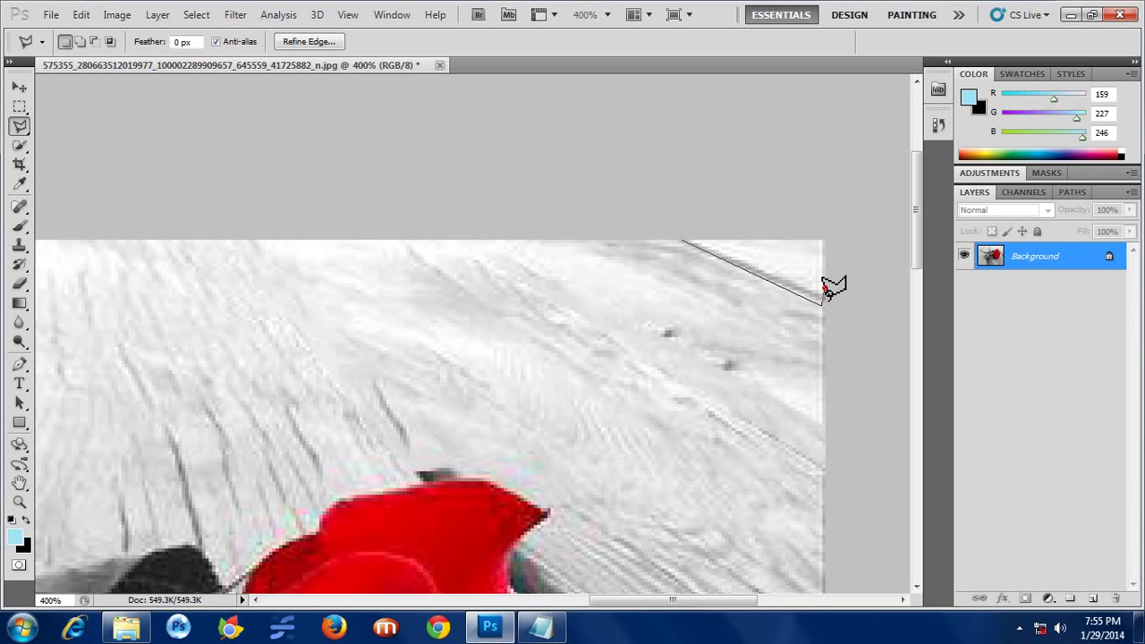
{"action": "left_click", "coordinate": [825, 288]}
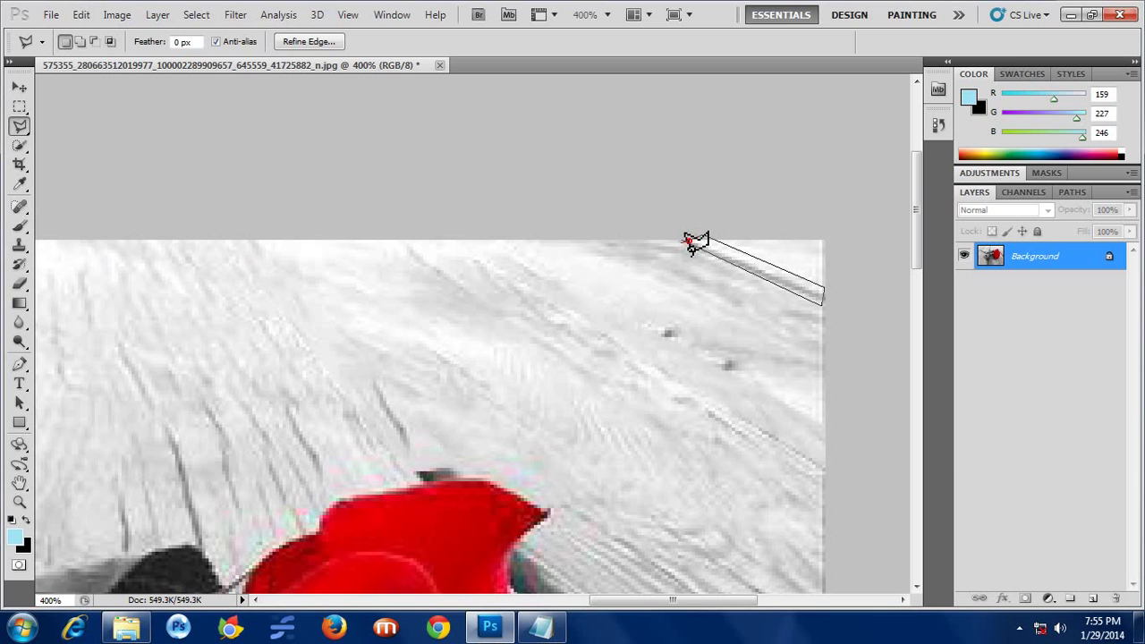
{"action": "left_click", "coordinate": [691, 241]}
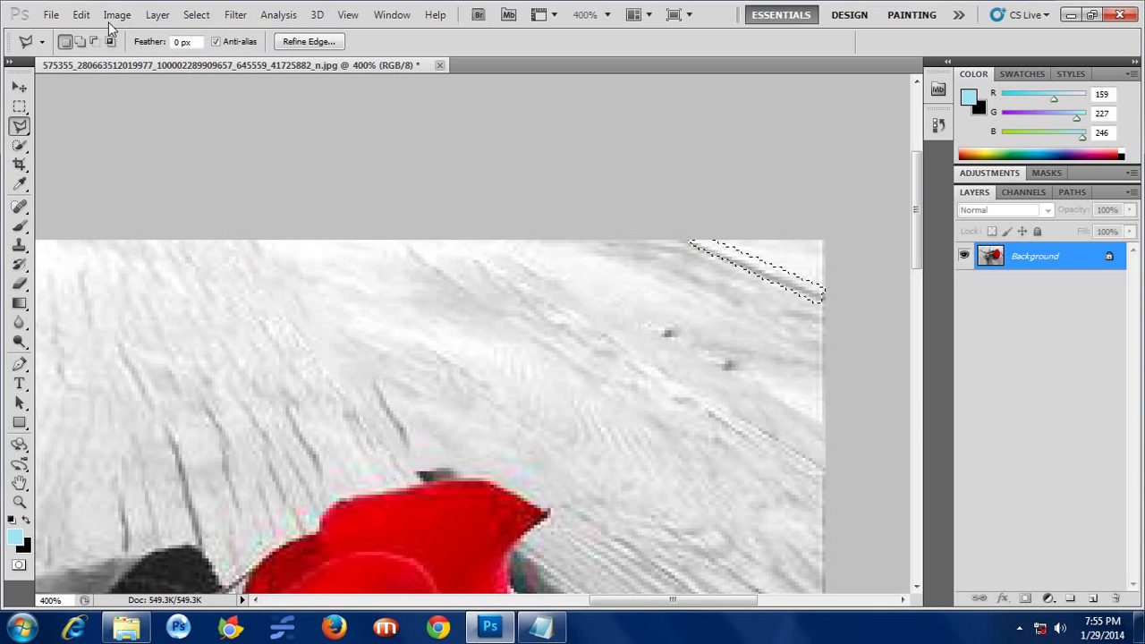
Step: Content-Aware fill the strip and deselect
{"action": "left_click", "coordinate": [81, 15]}
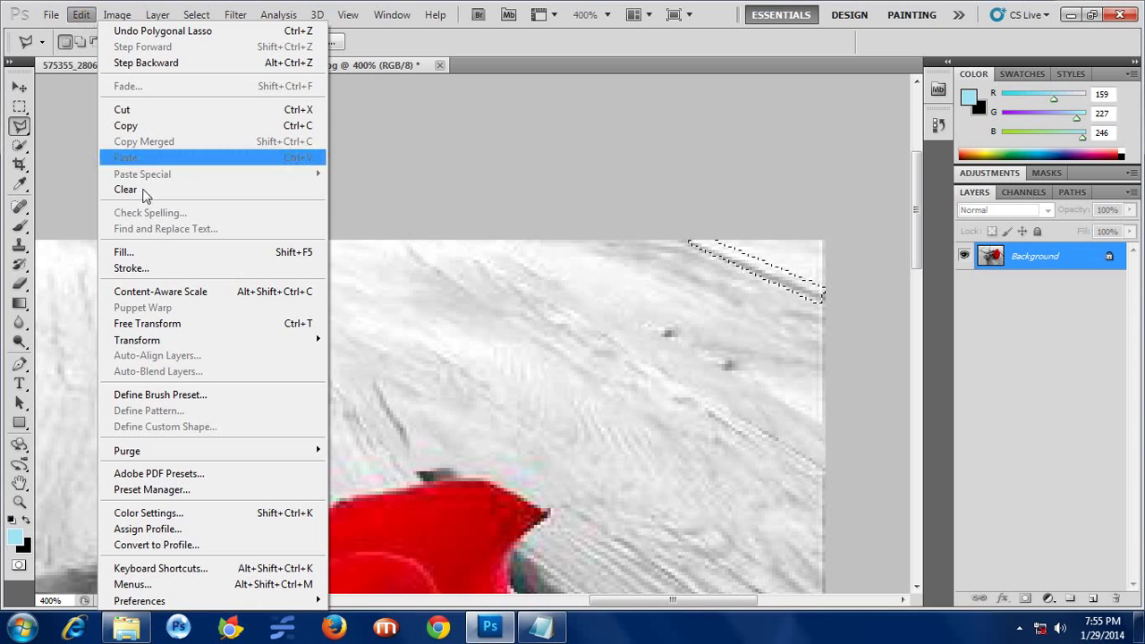
{"action": "left_click", "coordinate": [179, 259]}
{"action": "left_click", "coordinate": [654, 180]}
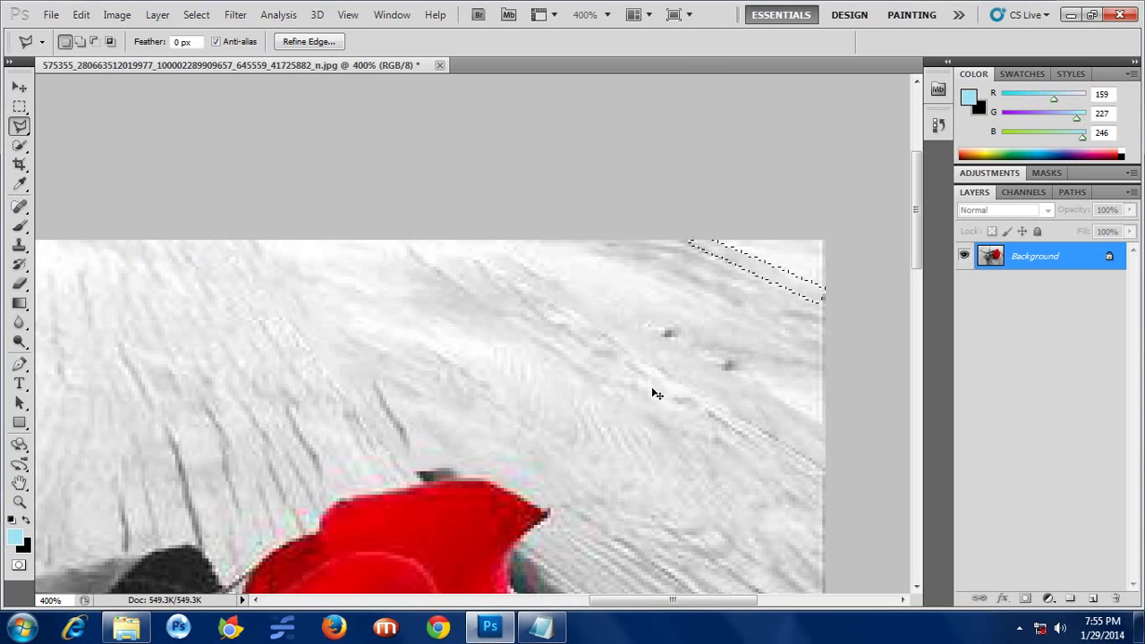
{"action": "key", "text": "ctrl+d"}
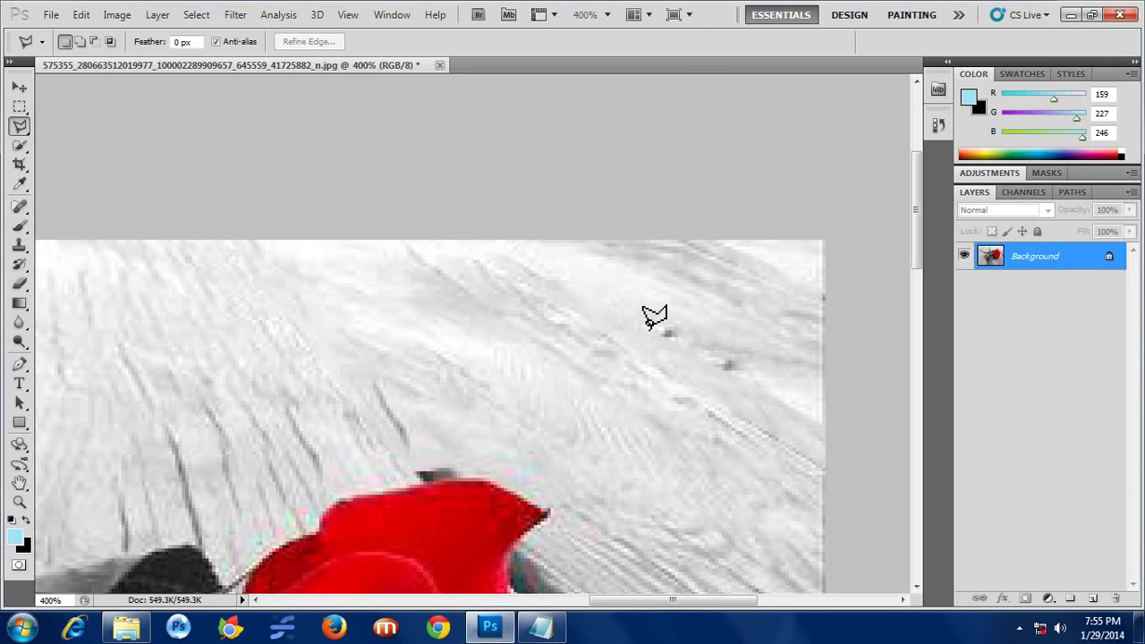
Step: Lasso around the two dark spots up and right of the rose
{"action": "left_click", "coordinate": [652, 332]}
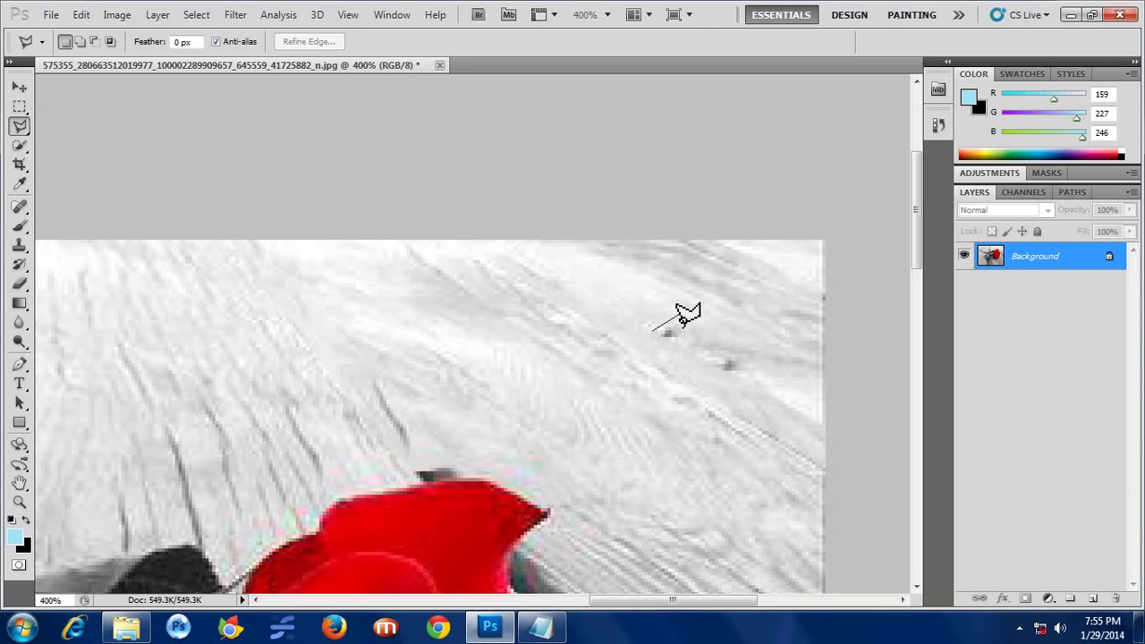
{"action": "left_click", "coordinate": [678, 315]}
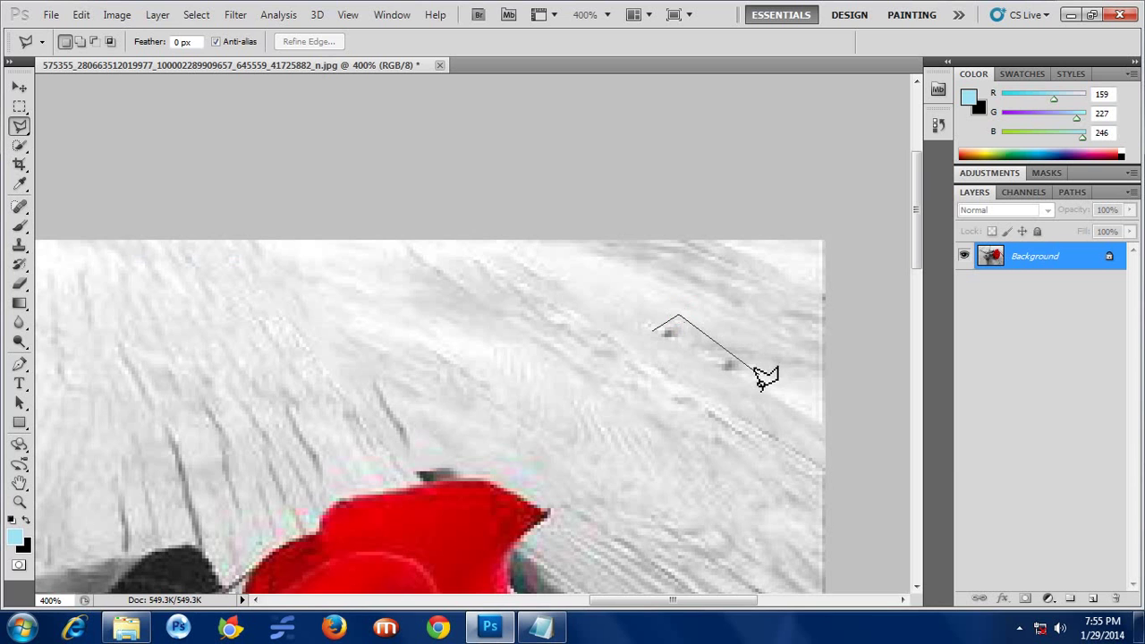
{"action": "left_click", "coordinate": [759, 375]}
{"action": "left_click", "coordinate": [713, 379]}
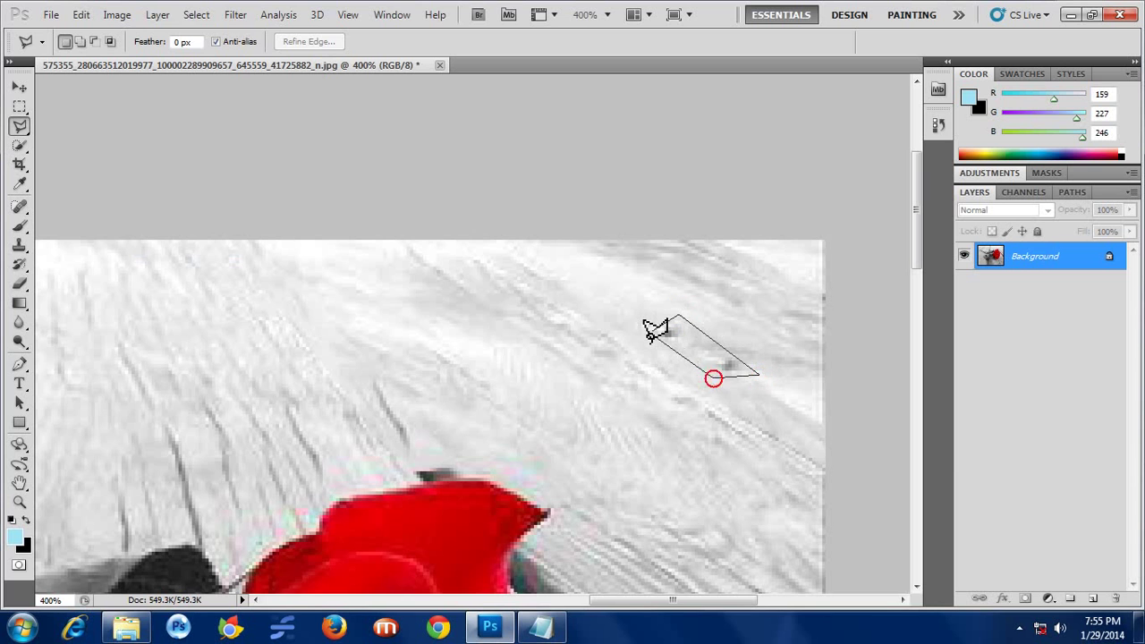
{"action": "left_click", "coordinate": [652, 332]}
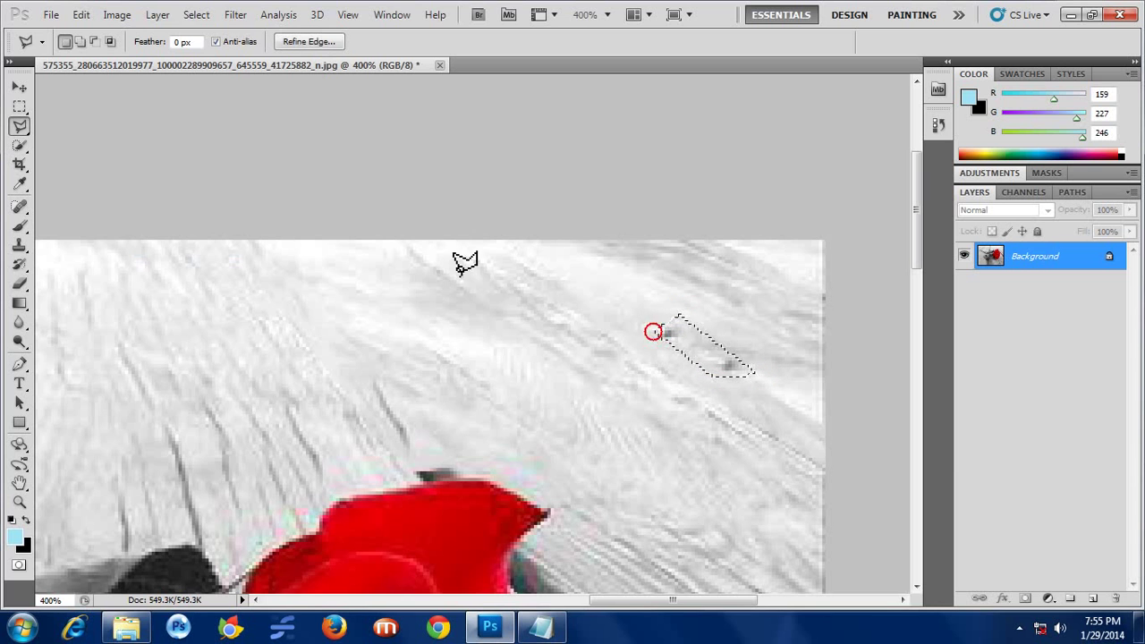
Step: Content-Aware fill the selection to erase both spots
{"action": "left_click", "coordinate": [81, 15]}
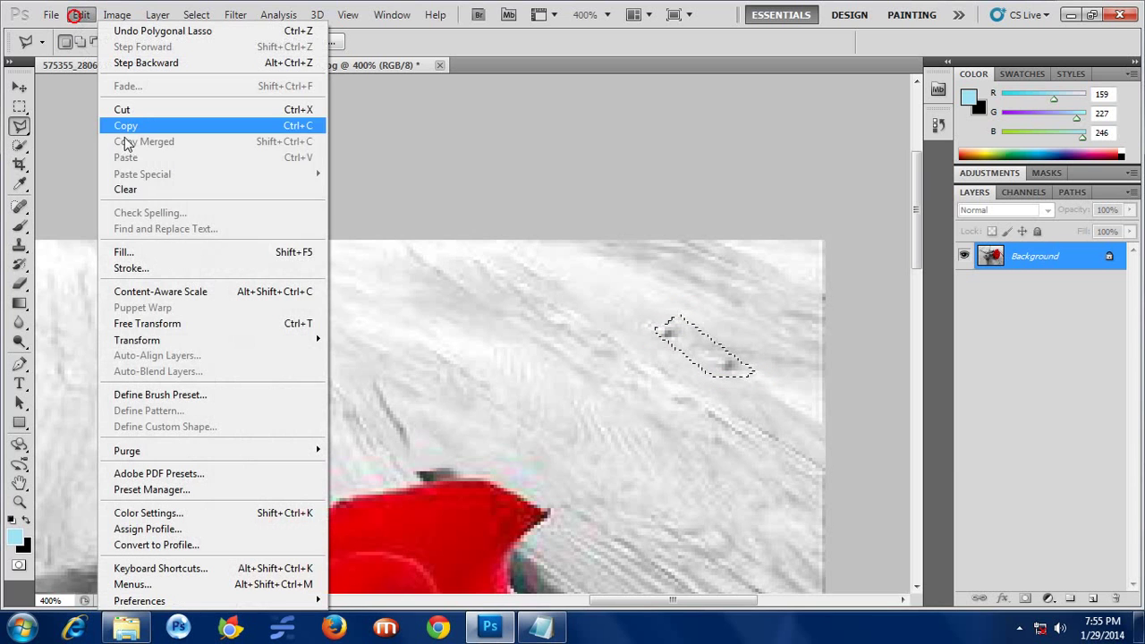
{"action": "left_click", "coordinate": [194, 252]}
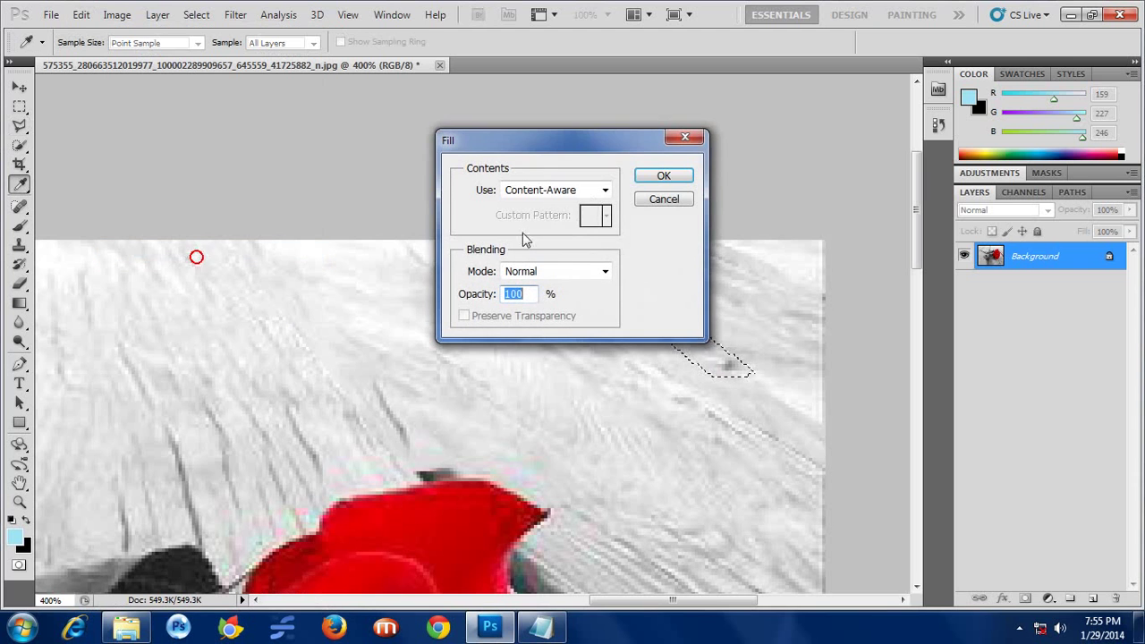
{"action": "left_click", "coordinate": [659, 179]}
Step: Outline the dark plank gap along the rose's upper-right edge, redoing the first attempt
{"action": "scroll", "coordinate": [335, 383], "scroll_direction": "down", "scroll_amount": 1}
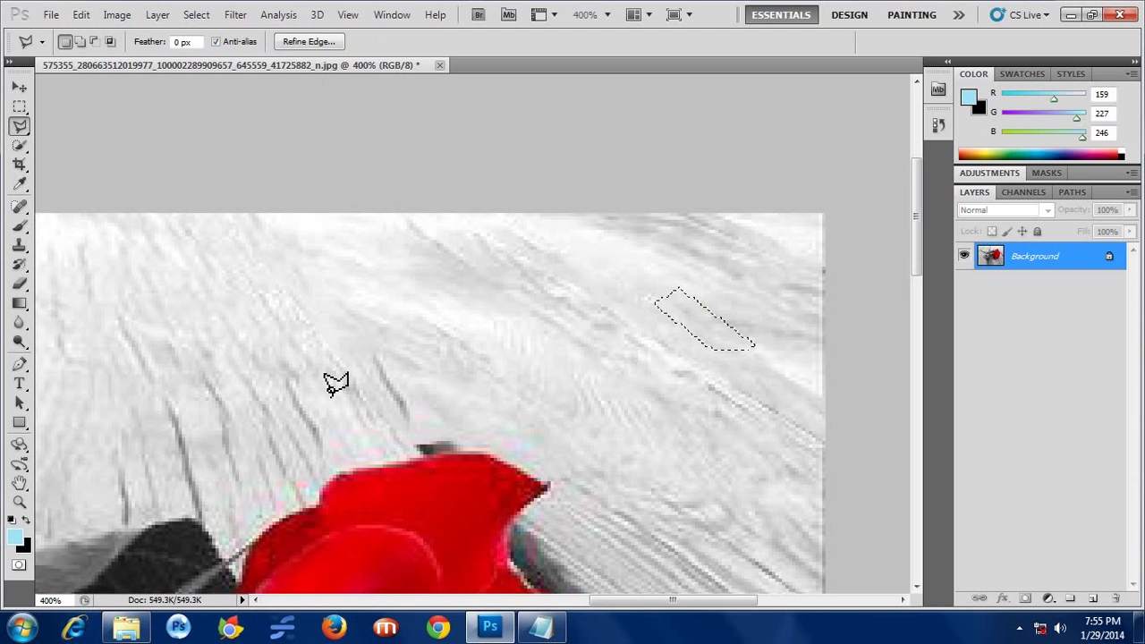
{"action": "scroll", "coordinate": [353, 375], "scroll_direction": "down", "scroll_amount": 1}
{"action": "scroll", "coordinate": [355, 375], "scroll_direction": "down", "scroll_amount": 2}
{"action": "scroll", "coordinate": [367, 375], "scroll_direction": "down", "scroll_amount": 2}
{"action": "scroll", "coordinate": [369, 376], "scroll_direction": "down", "scroll_amount": 1}
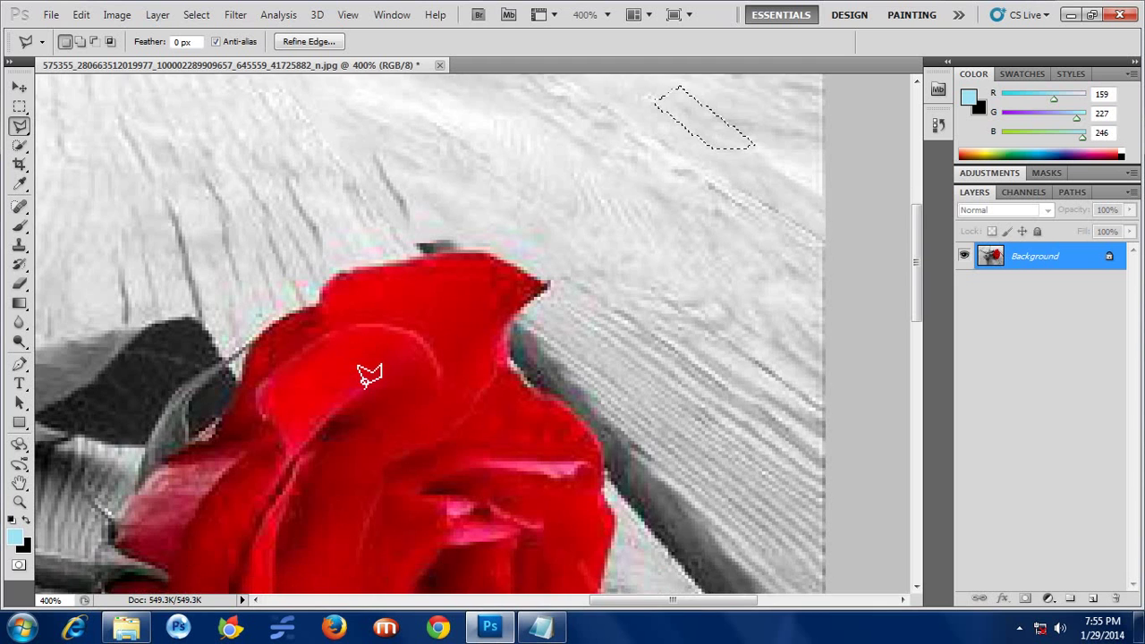
{"action": "scroll", "coordinate": [371, 376], "scroll_direction": "down", "scroll_amount": 1}
{"action": "scroll", "coordinate": [370, 376], "scroll_direction": "down", "scroll_amount": 1}
{"action": "scroll", "coordinate": [396, 361], "scroll_direction": "down", "scroll_amount": 1}
{"action": "scroll", "coordinate": [423, 351], "scroll_direction": "down", "scroll_amount": 1}
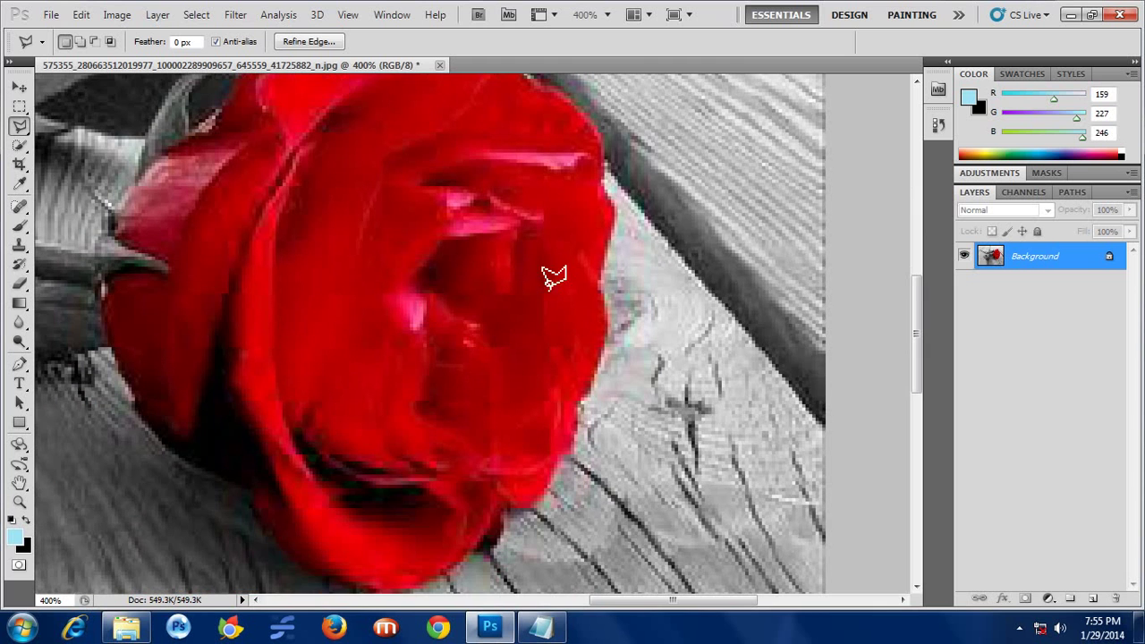
{"action": "left_click", "coordinate": [610, 188]}
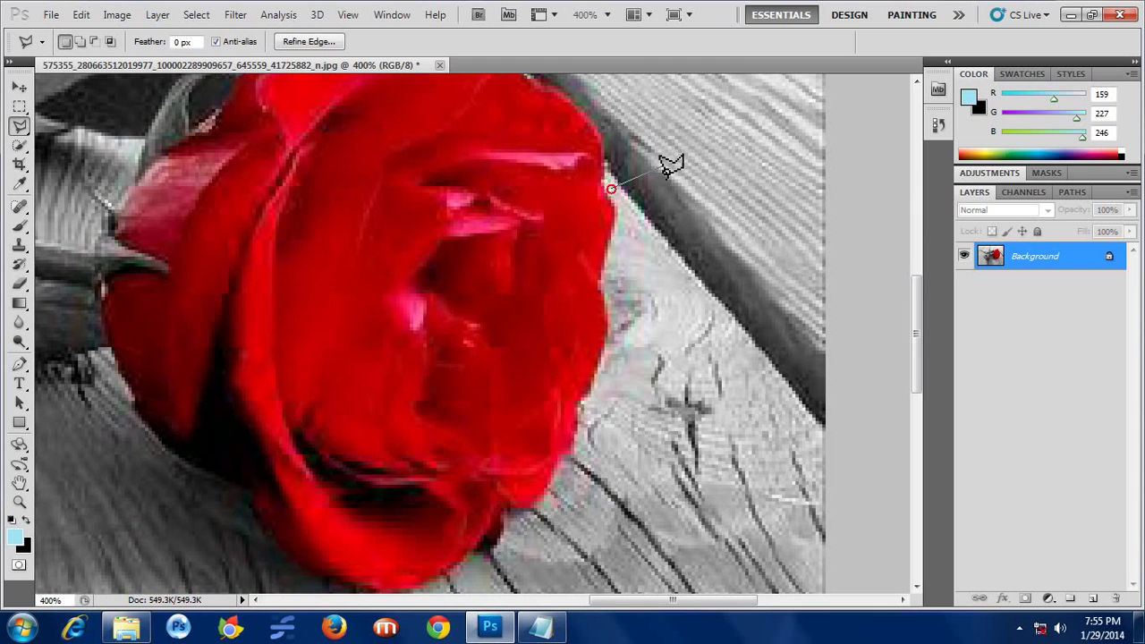
{"action": "left_click", "coordinate": [665, 161]}
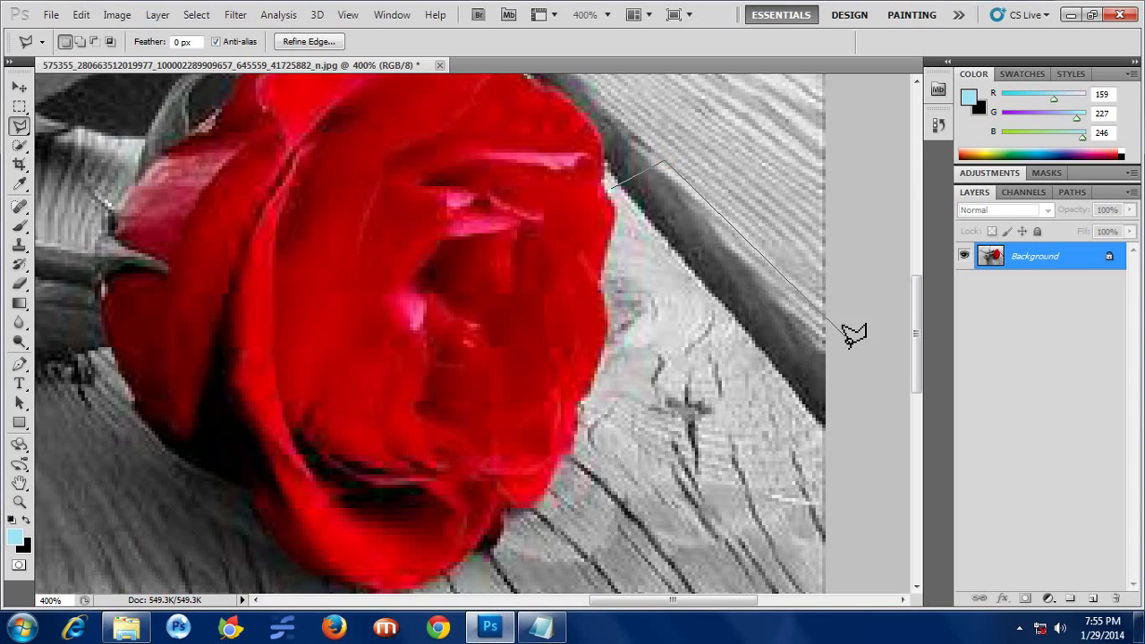
{"action": "left_click", "coordinate": [843, 335]}
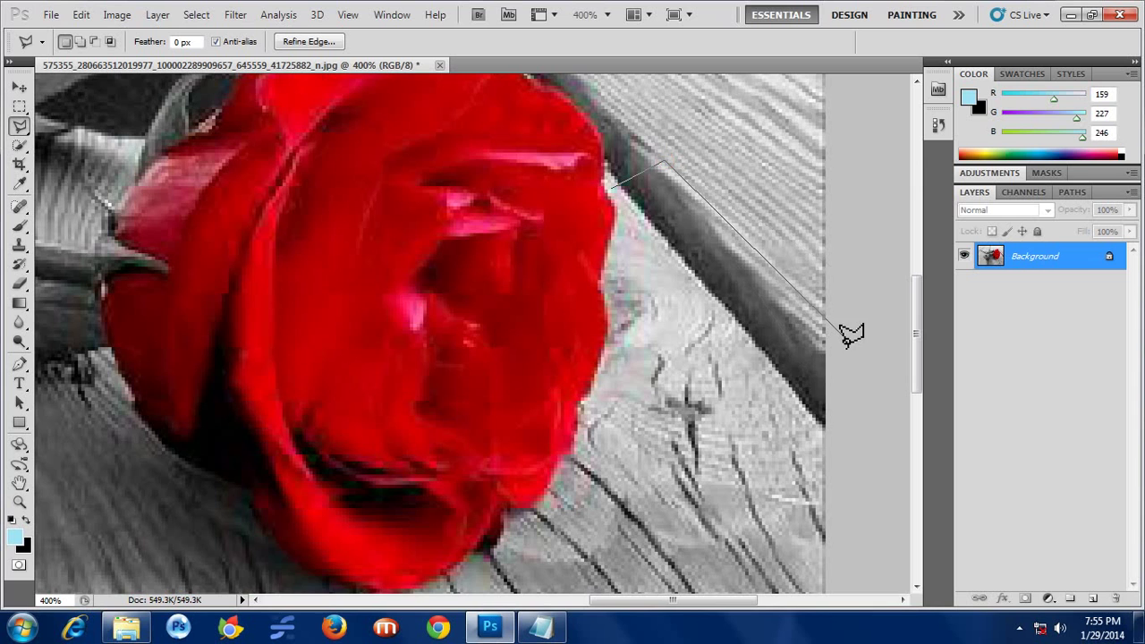
{"action": "left_click", "coordinate": [823, 457]}
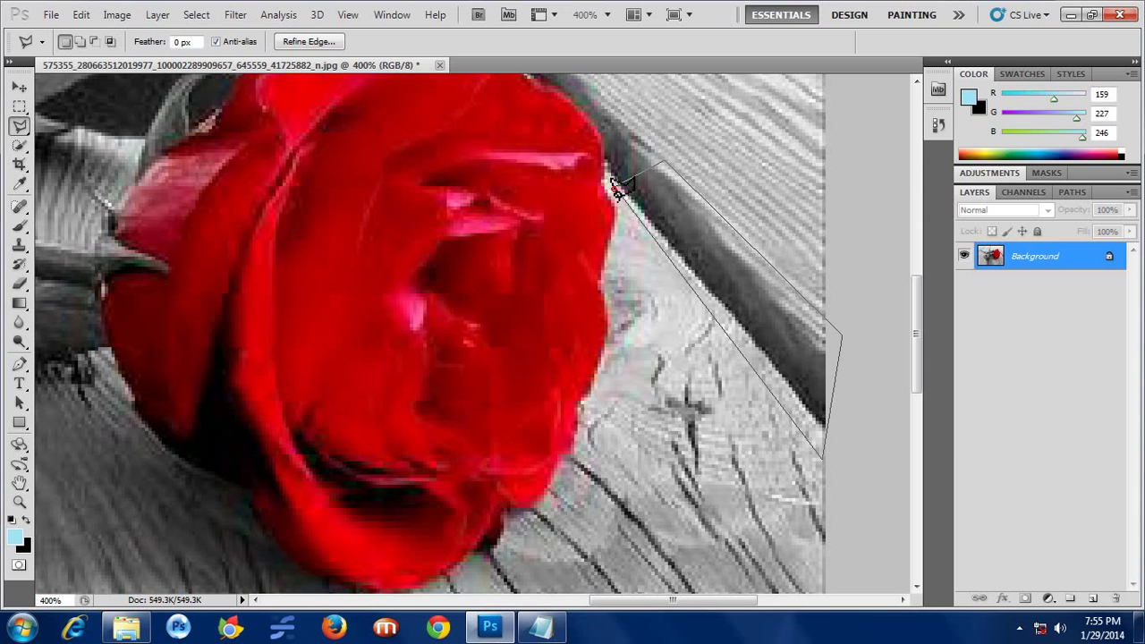
{"action": "key", "text": "Escape"}
{"action": "left_click", "coordinate": [611, 185]}
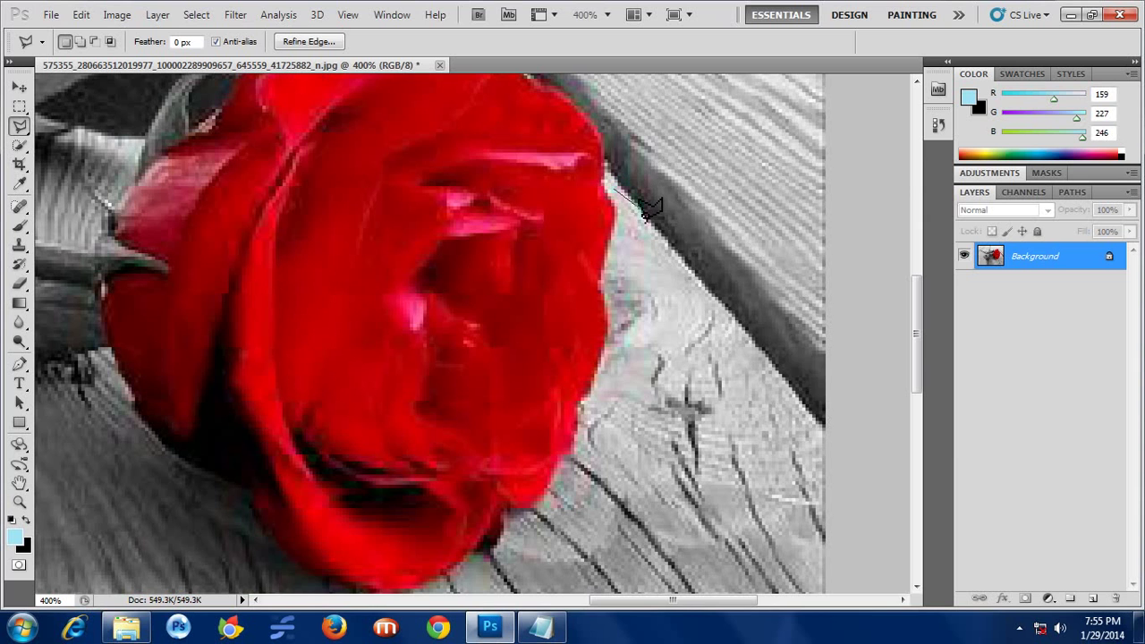
{"action": "left_click", "coordinate": [662, 164]}
{"action": "left_click", "coordinate": [822, 452]}
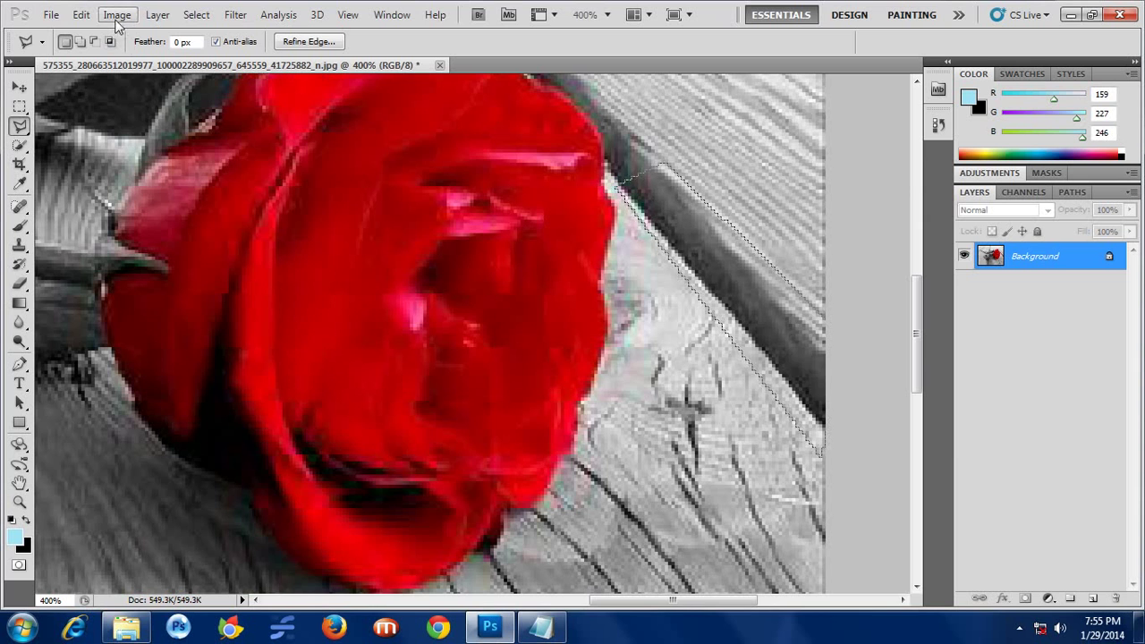
Step: Content-Aware fill the gap, deselect, and fit the whole image on screen
{"action": "left_click", "coordinate": [81, 16]}
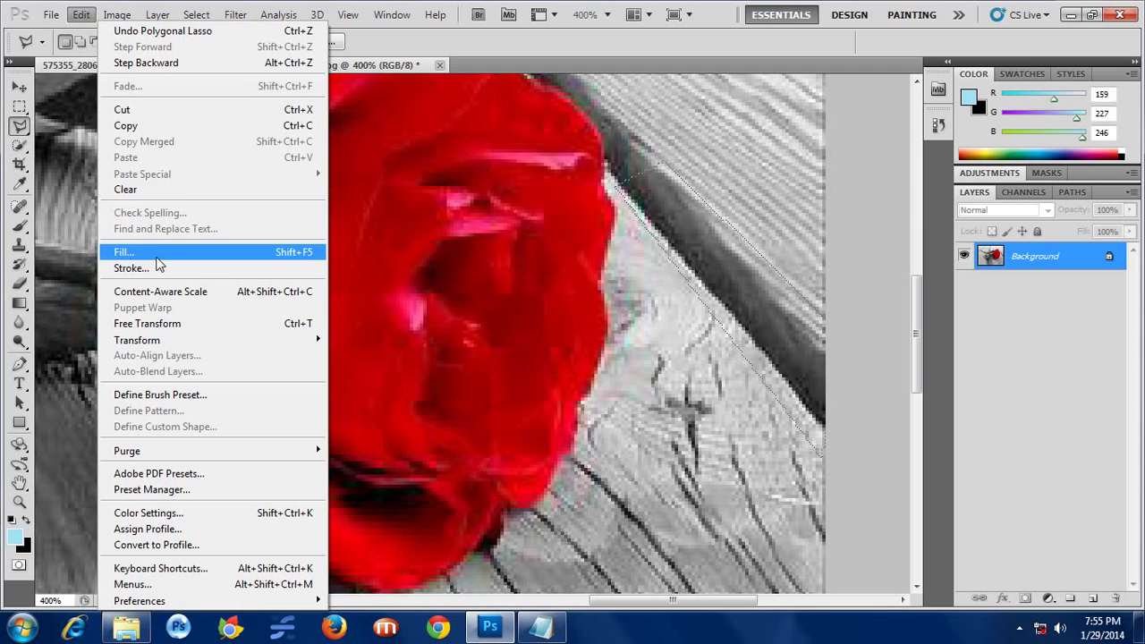
{"action": "left_click", "coordinate": [156, 258]}
{"action": "left_click", "coordinate": [669, 178]}
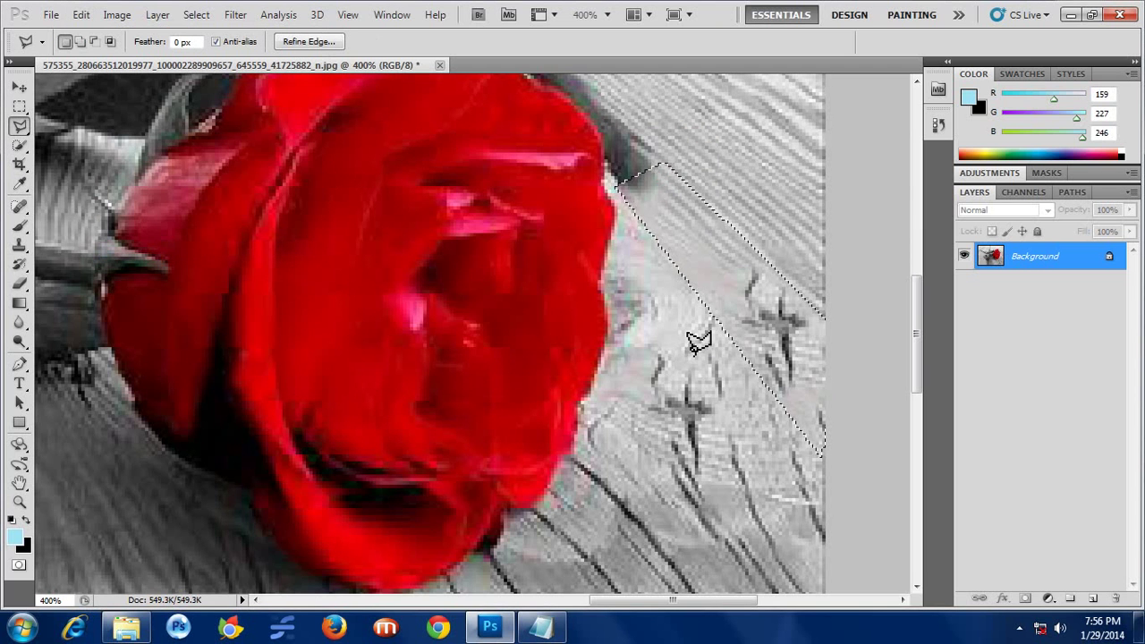
{"action": "key", "text": "ctrl+d"}
{"action": "scroll", "coordinate": [143, 261], "scroll_direction": "up", "scroll_amount": 1}
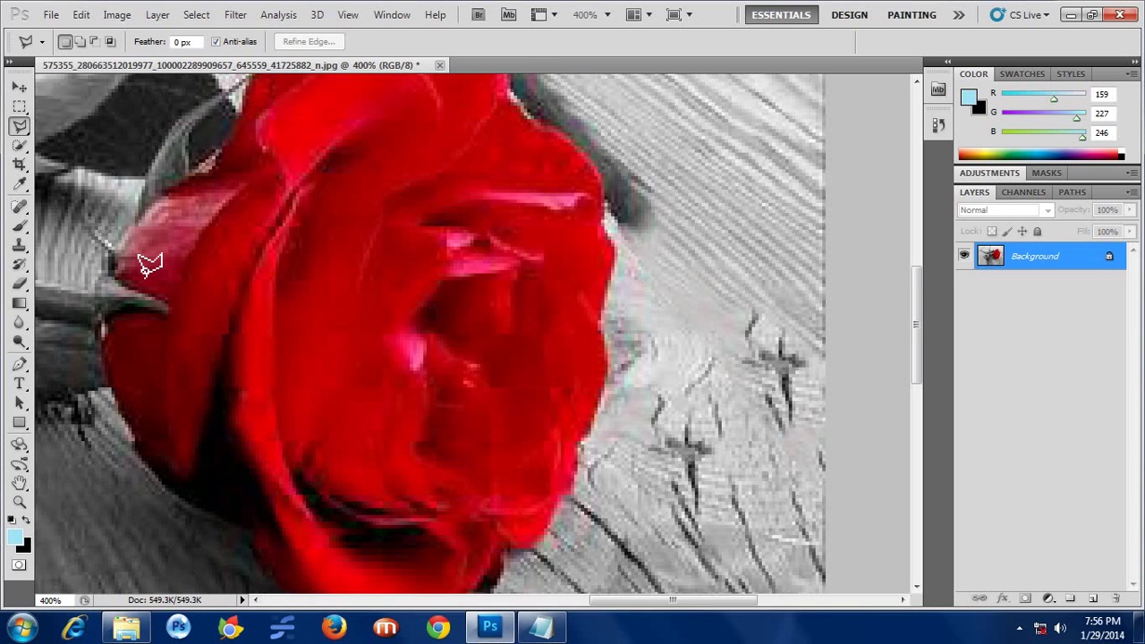
{"action": "key", "text": "ctrl+0"}
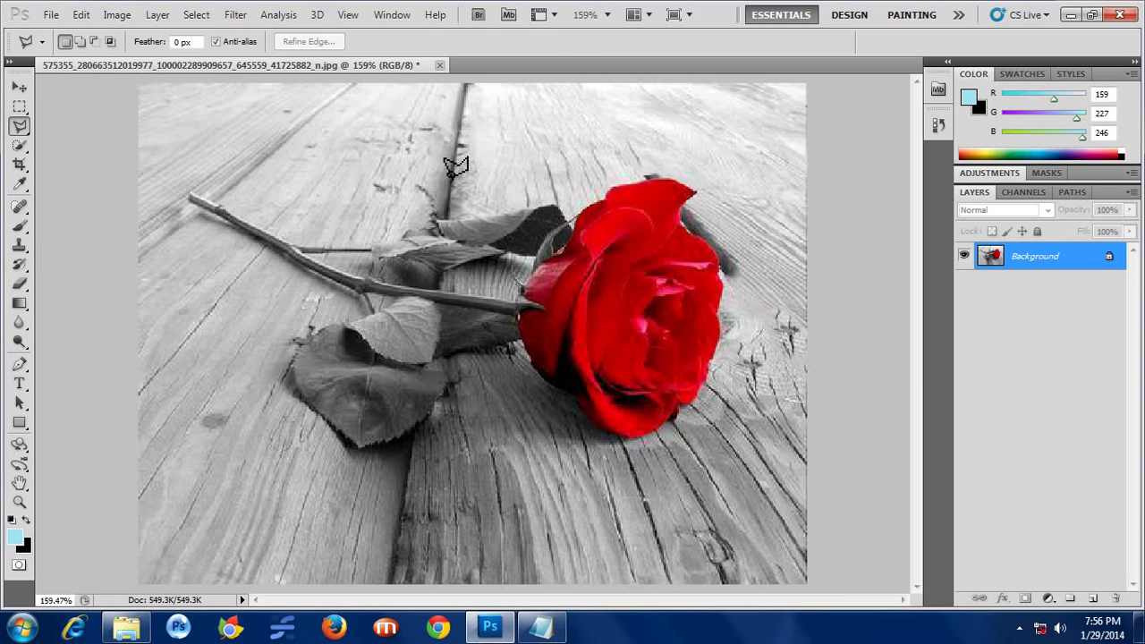
Step: Lasso and Content-Aware fill the plank gap above the rose's leaves
{"action": "left_click", "coordinate": [448, 85]}
{"action": "left_click", "coordinate": [430, 216]}
{"action": "left_click", "coordinate": [465, 215]}
{"action": "left_click", "coordinate": [490, 83]}
{"action": "left_click", "coordinate": [448, 85]}
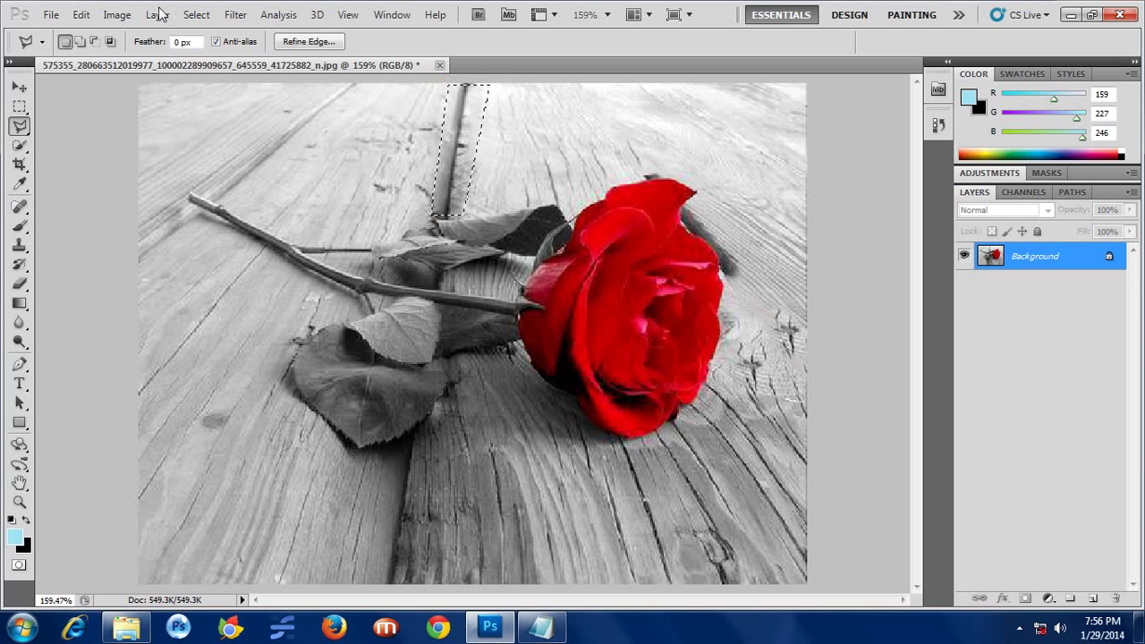
{"action": "left_click", "coordinate": [81, 14]}
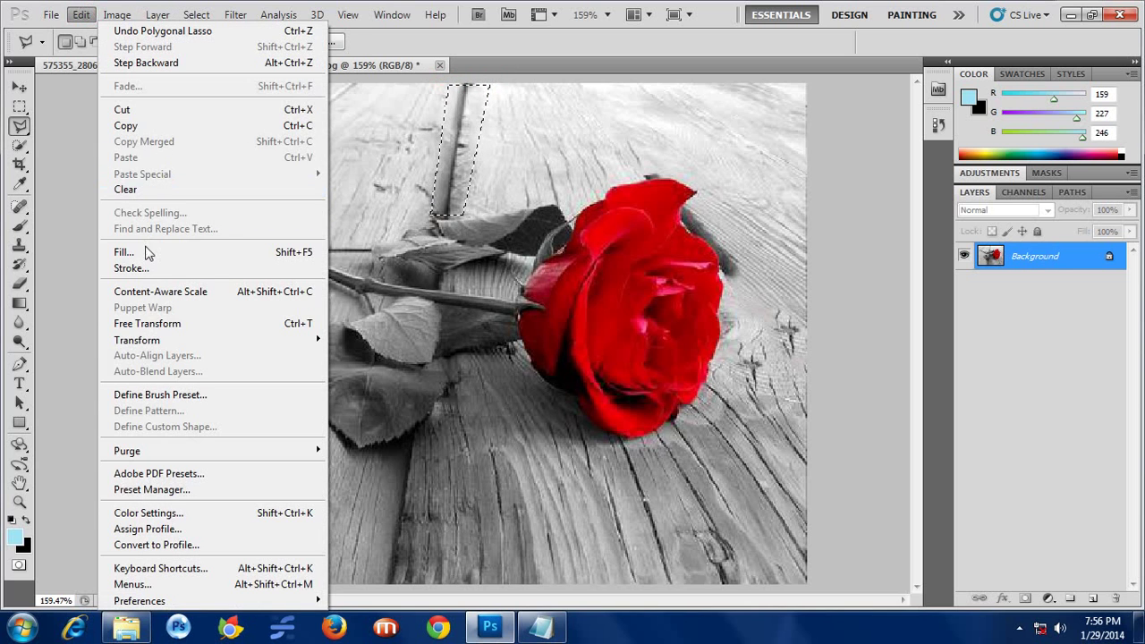
{"action": "left_click", "coordinate": [143, 252]}
{"action": "left_click", "coordinate": [664, 177]}
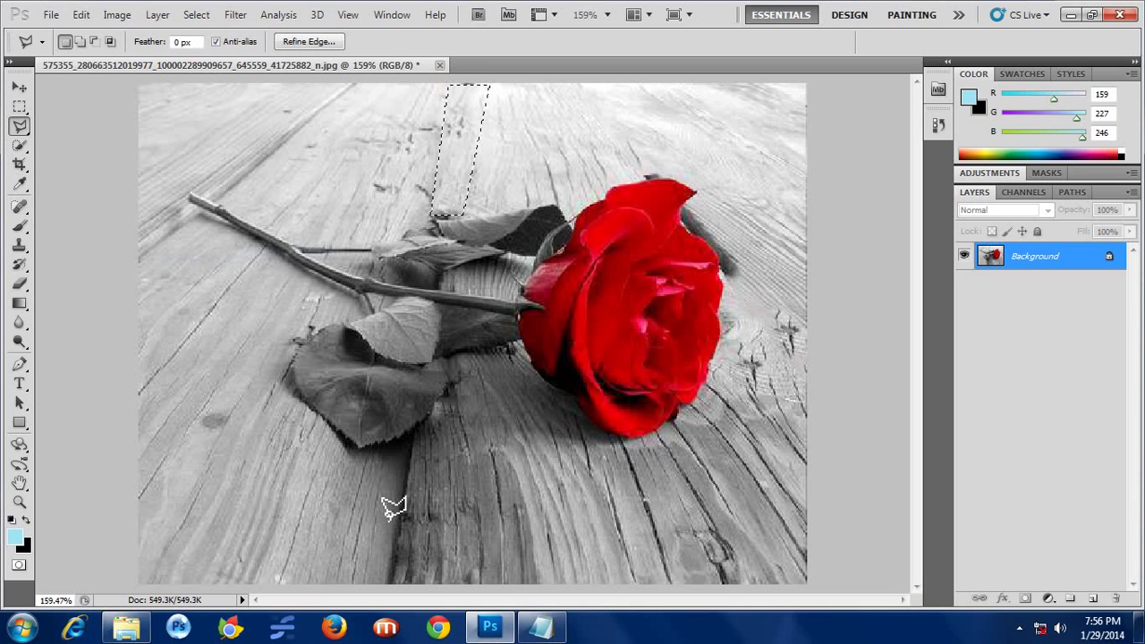
Step: Lasso and Content-Aware fill the lower plank gap below the leaf, then deselect
{"action": "left_click", "coordinate": [373, 450]}
{"action": "left_click", "coordinate": [445, 444]}
{"action": "left_click", "coordinate": [417, 581]}
{"action": "left_click", "coordinate": [358, 583]}
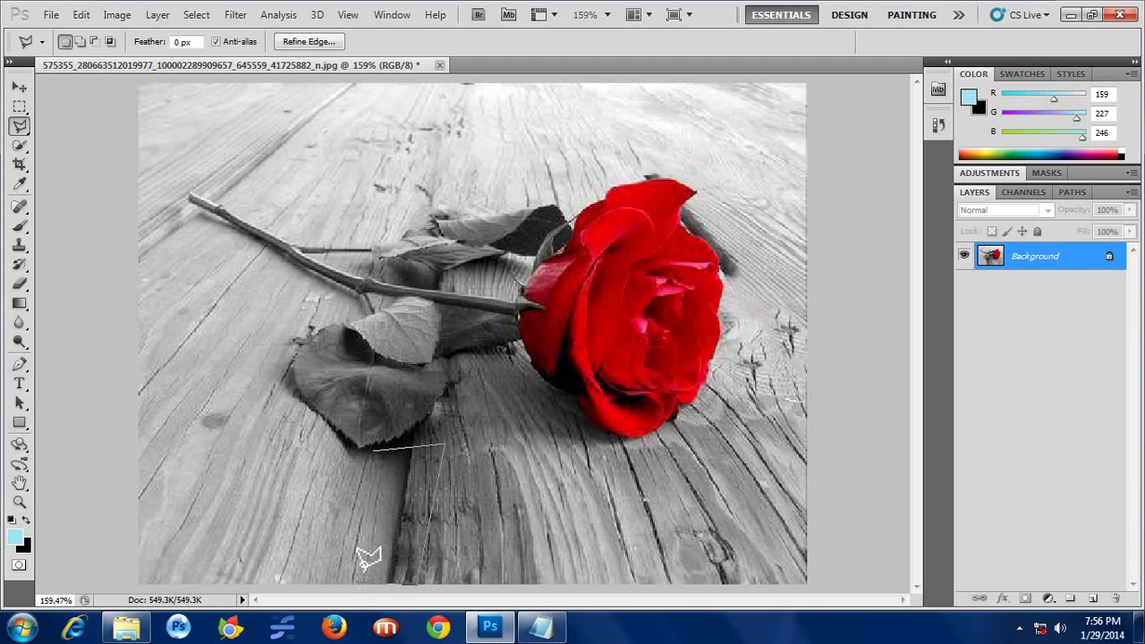
{"action": "left_click", "coordinate": [374, 451]}
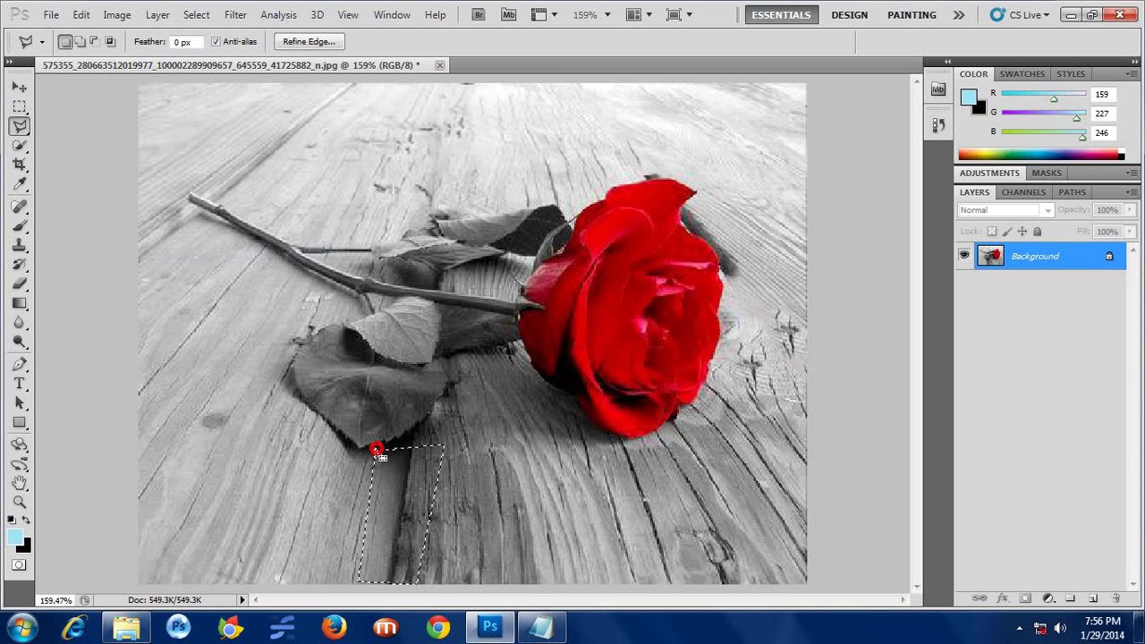
{"action": "left_click", "coordinate": [80, 15]}
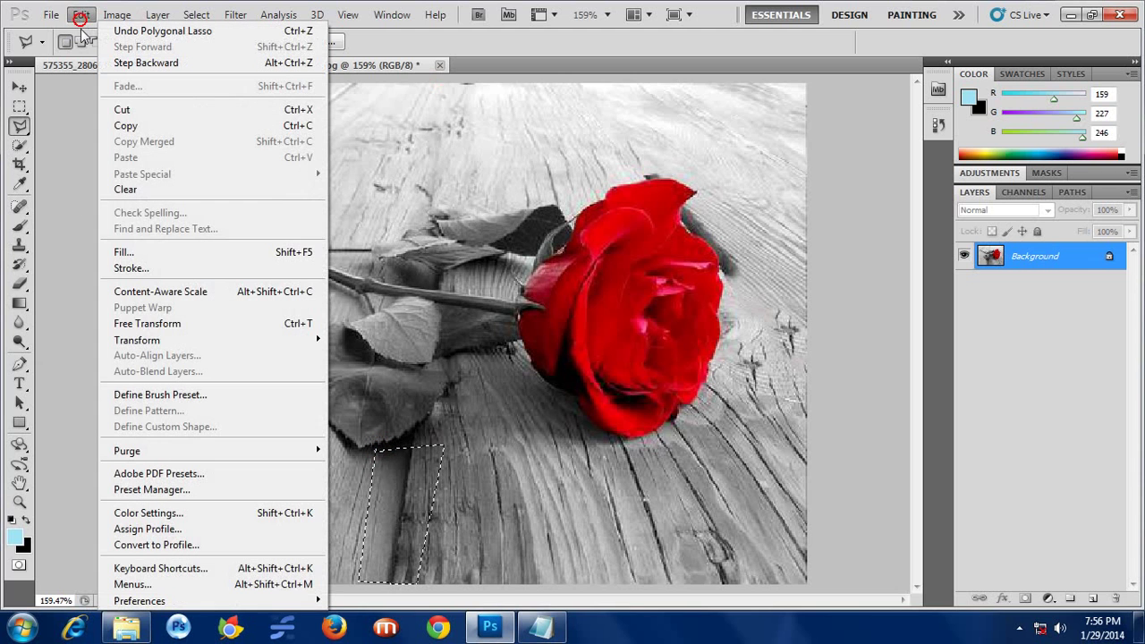
{"action": "left_click", "coordinate": [120, 248]}
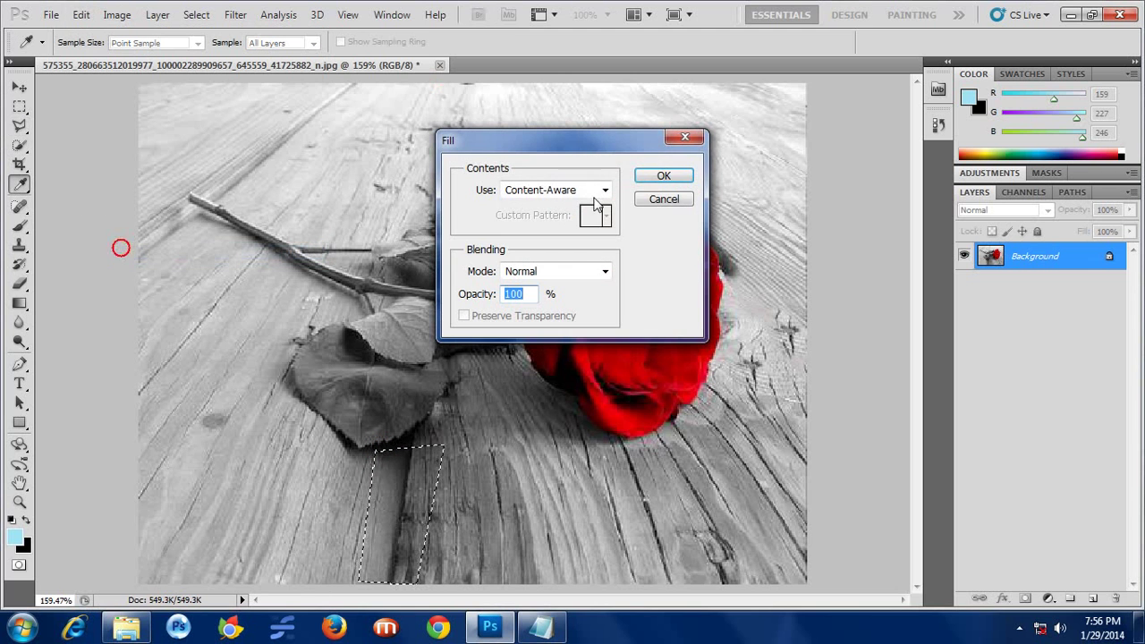
{"action": "left_click", "coordinate": [659, 177]}
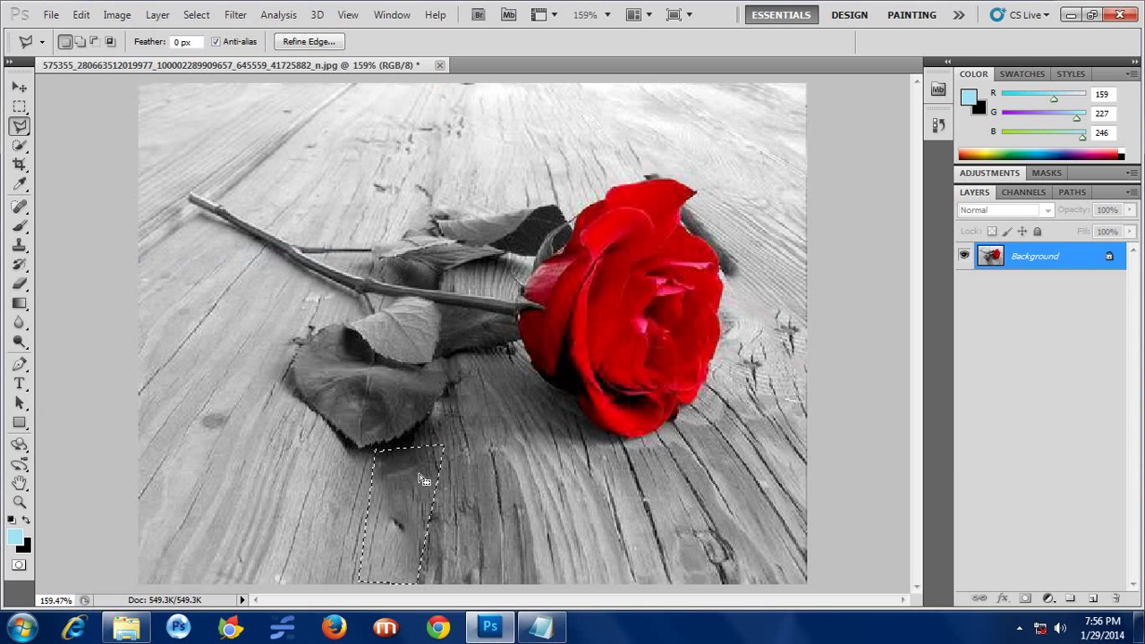
{"action": "key", "text": "ctrl+d"}
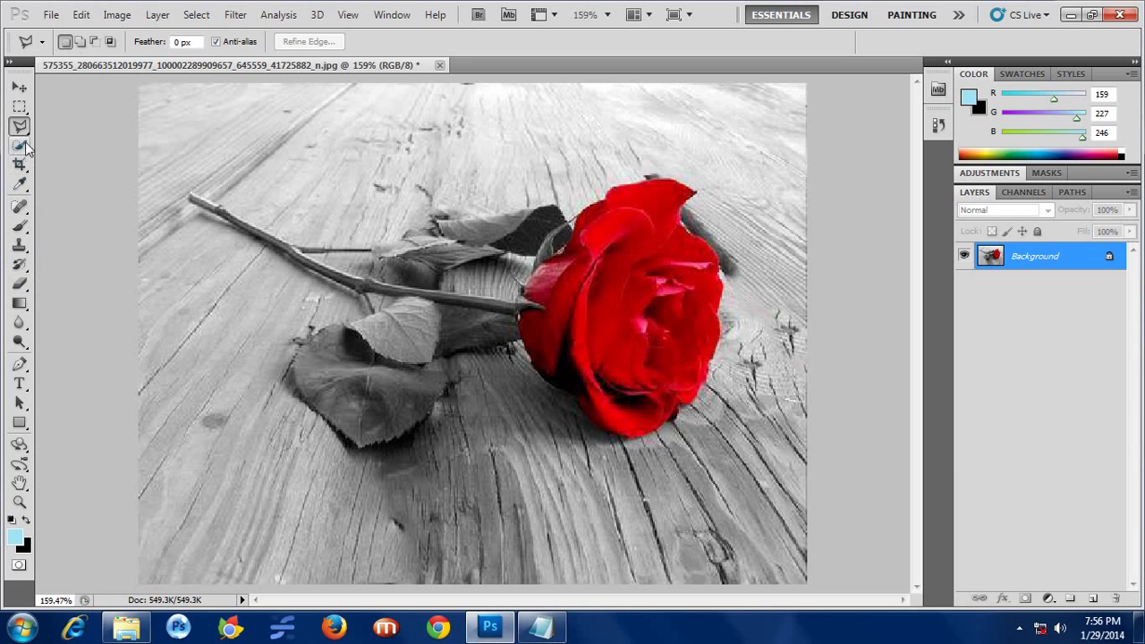
Step: Blur the patched wood at the top, upper left, below the leaf, bottom and right of the rose
{"action": "left_click", "coordinate": [20, 324]}
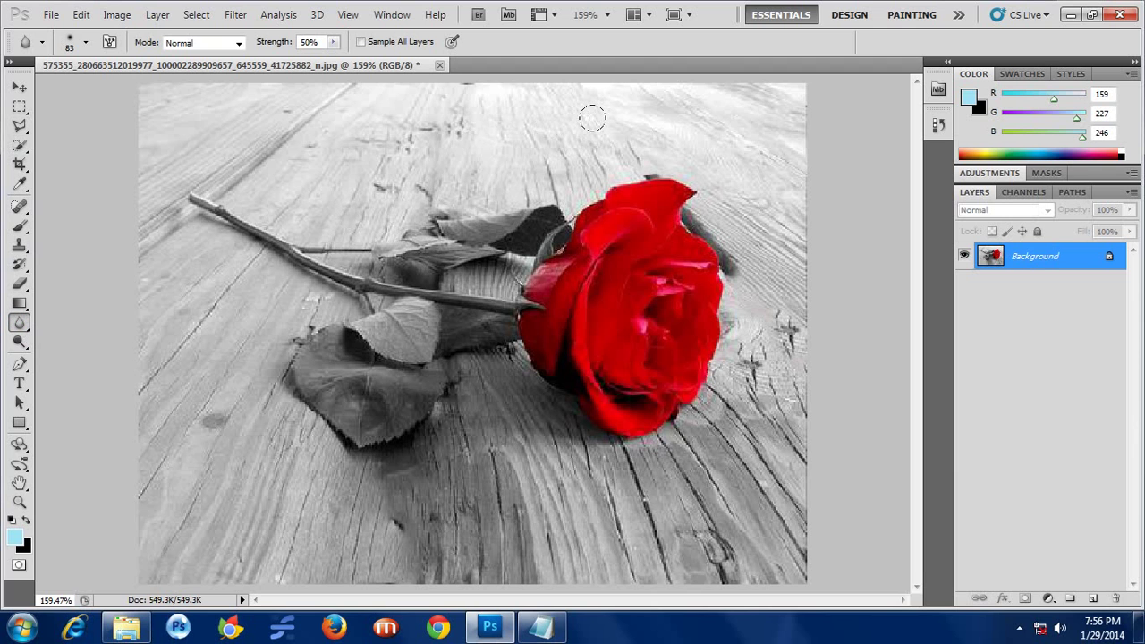
{"action": "left_click", "coordinate": [623, 148]}
{"action": "left_click_drag", "start_coordinate": [427, 413], "coordinate": [430, 516]}
{"action": "left_click_drag", "start_coordinate": [357, 104], "coordinate": [200, 160]}
{"action": "left_click", "coordinate": [356, 486]}
{"action": "left_click", "coordinate": [755, 274]}
{"action": "left_click_drag", "start_coordinate": [20, 249], "coordinate": [71, 264]}
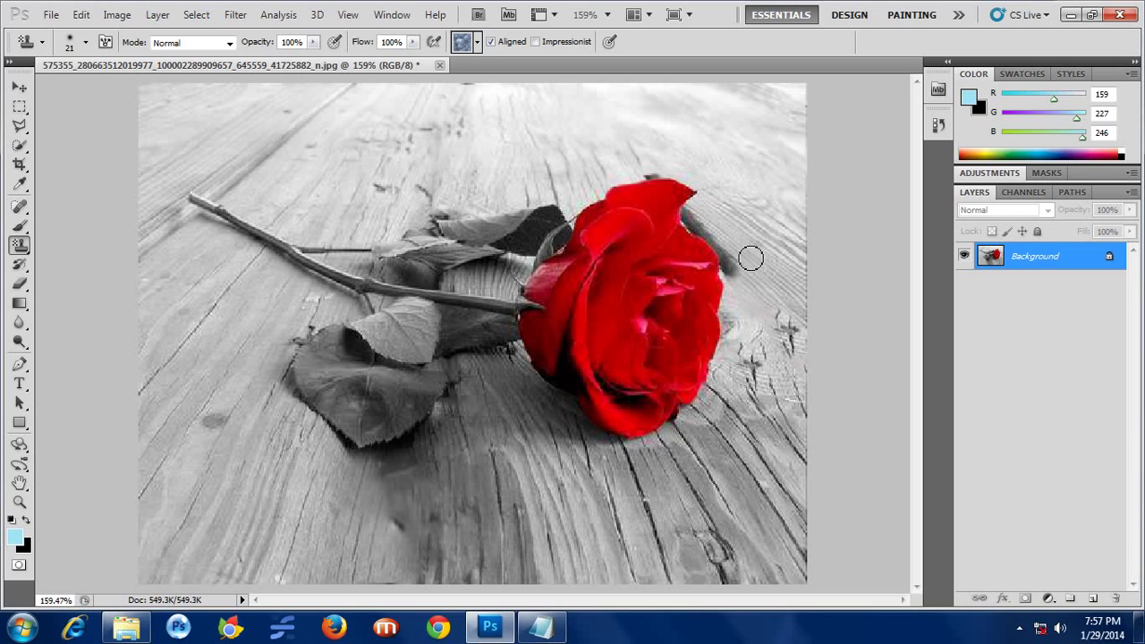
Step: Clone Stamp wood sampled beside the rose over its upper-right edge and shadow
{"action": "key", "text": "alt"}
{"action": "key", "text": "alt"}
{"action": "right_click", "coordinate": [26, 248]}
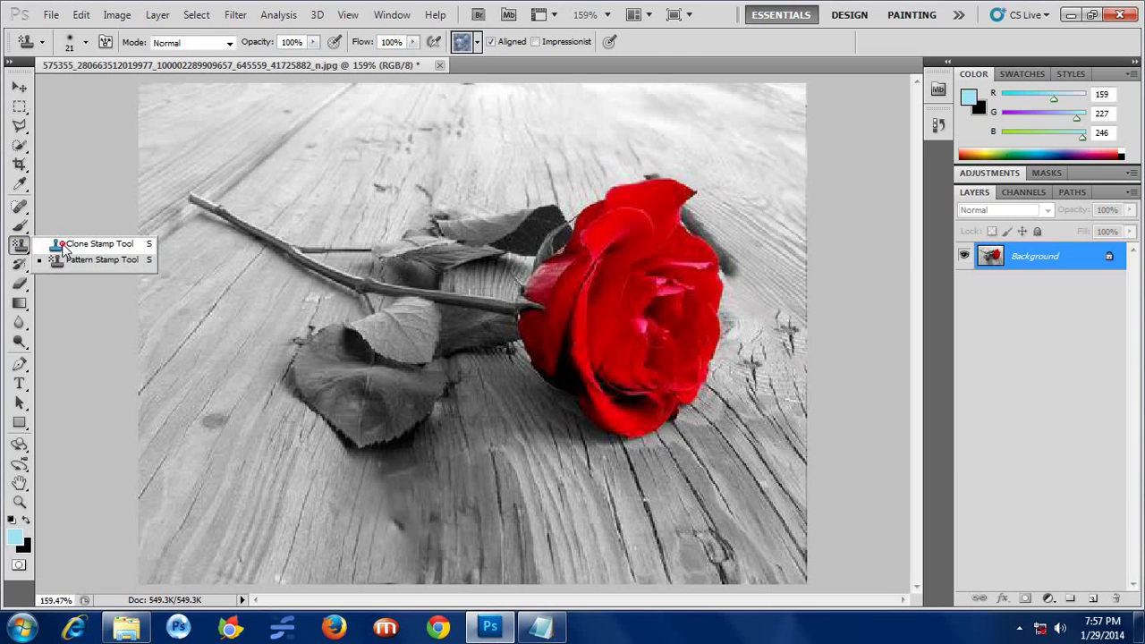
{"action": "left_click", "coordinate": [65, 249]}
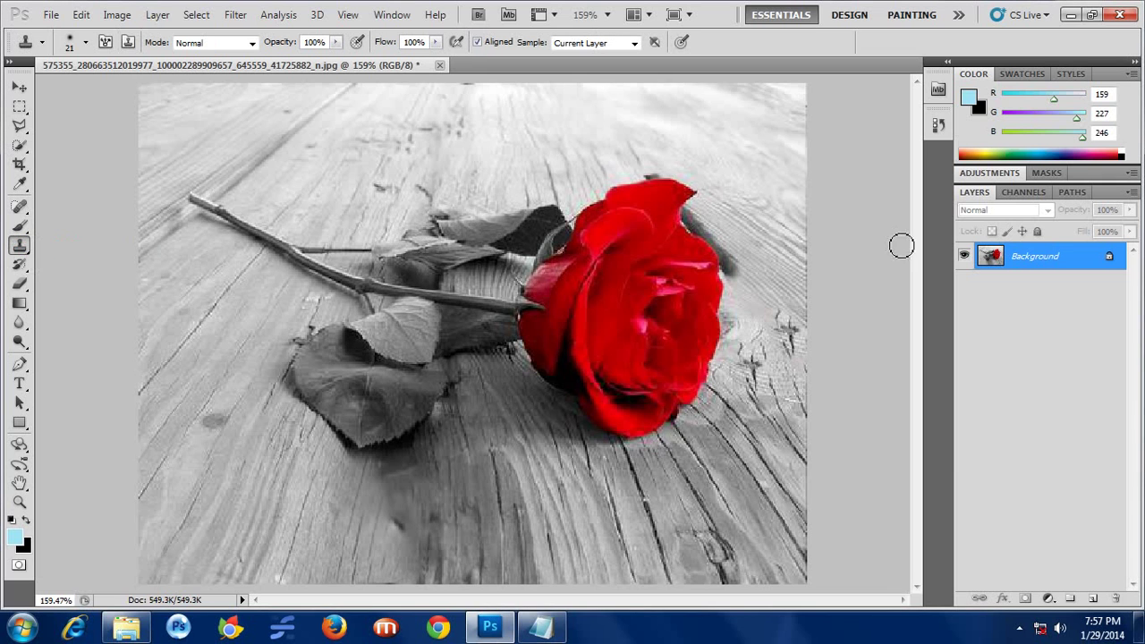
{"action": "left_click", "coordinate": [759, 266], "text": "alt"}
{"action": "left_click", "coordinate": [731, 266]}
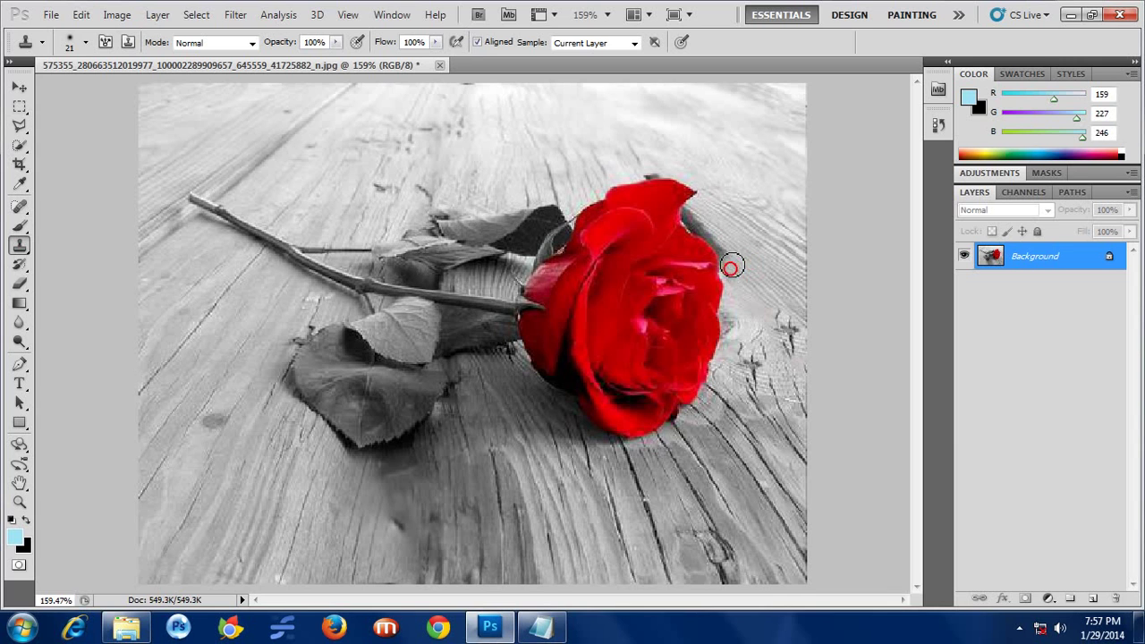
{"action": "left_click_drag", "start_coordinate": [732, 264], "coordinate": [697, 229]}
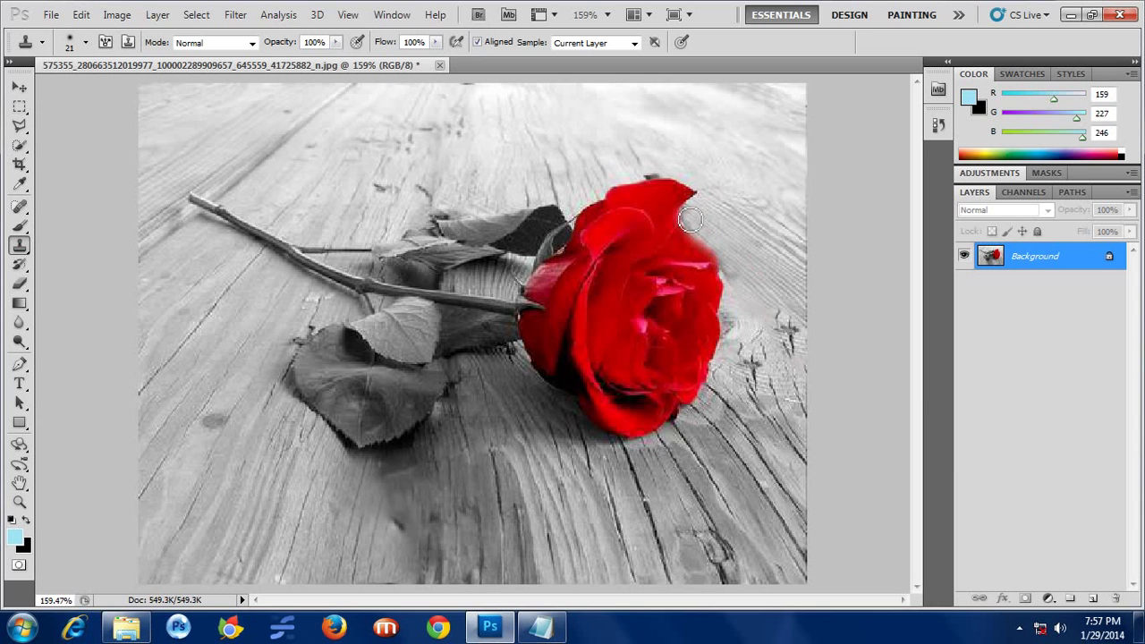
{"action": "left_click", "coordinate": [690, 220]}
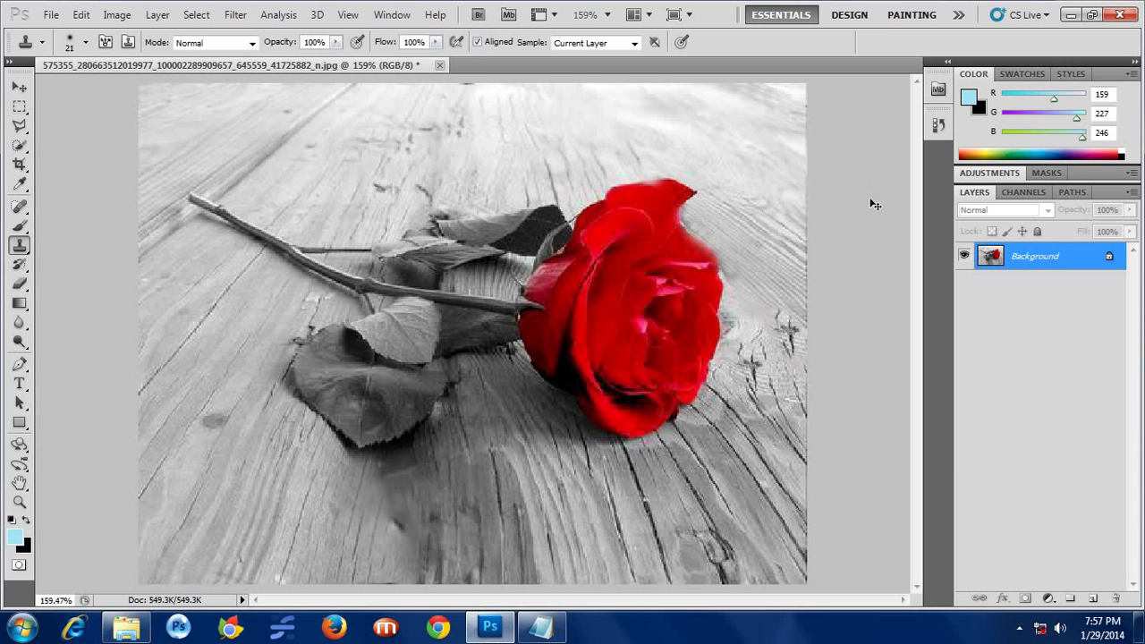
Step: Blur the rose's right edge with a 44 px, 6% hardness brush, then view at 100%
{"action": "left_click", "coordinate": [19, 324]}
{"action": "right_click", "coordinate": [578, 150]}
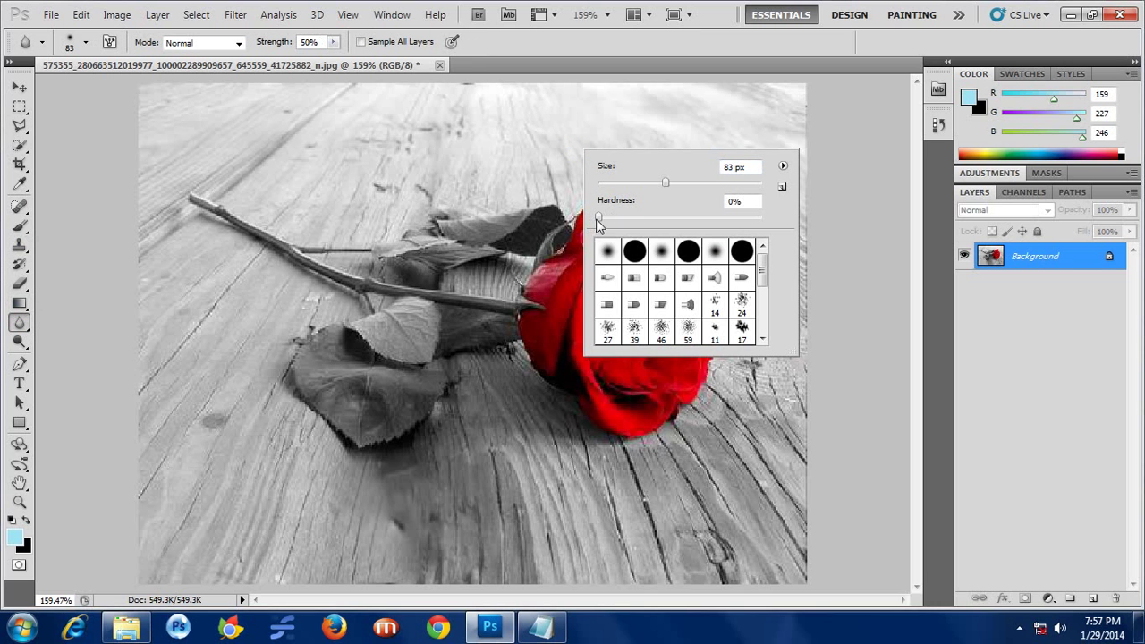
{"action": "left_click_drag", "start_coordinate": [600, 219], "coordinate": [608, 220]}
{"action": "left_click_drag", "start_coordinate": [668, 184], "coordinate": [644, 183]}
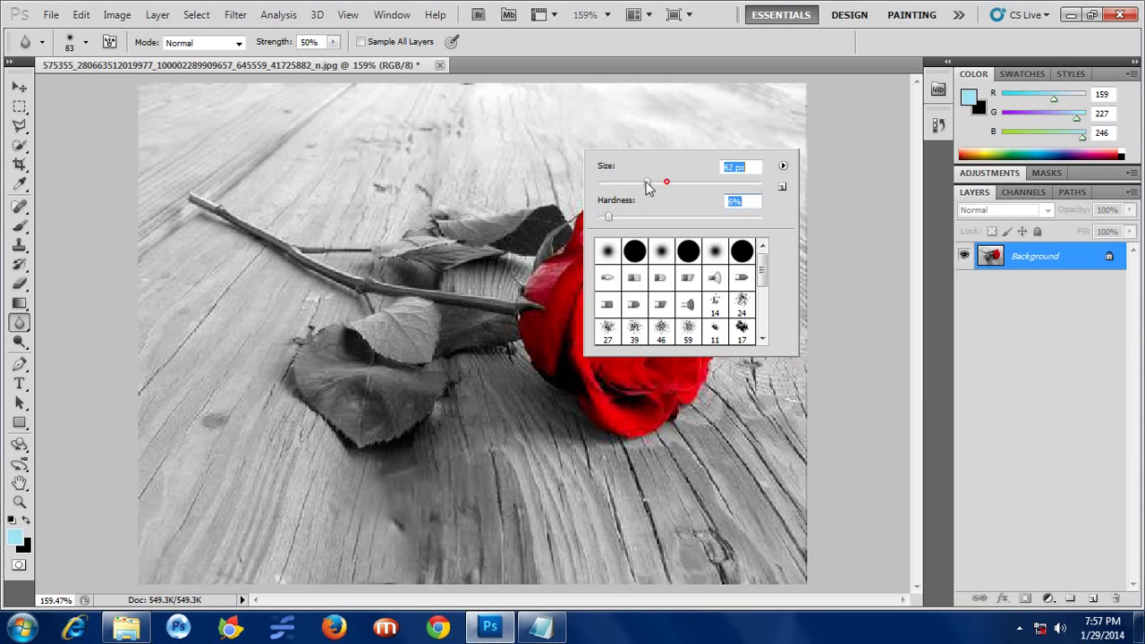
{"action": "left_click", "coordinate": [582, 121]}
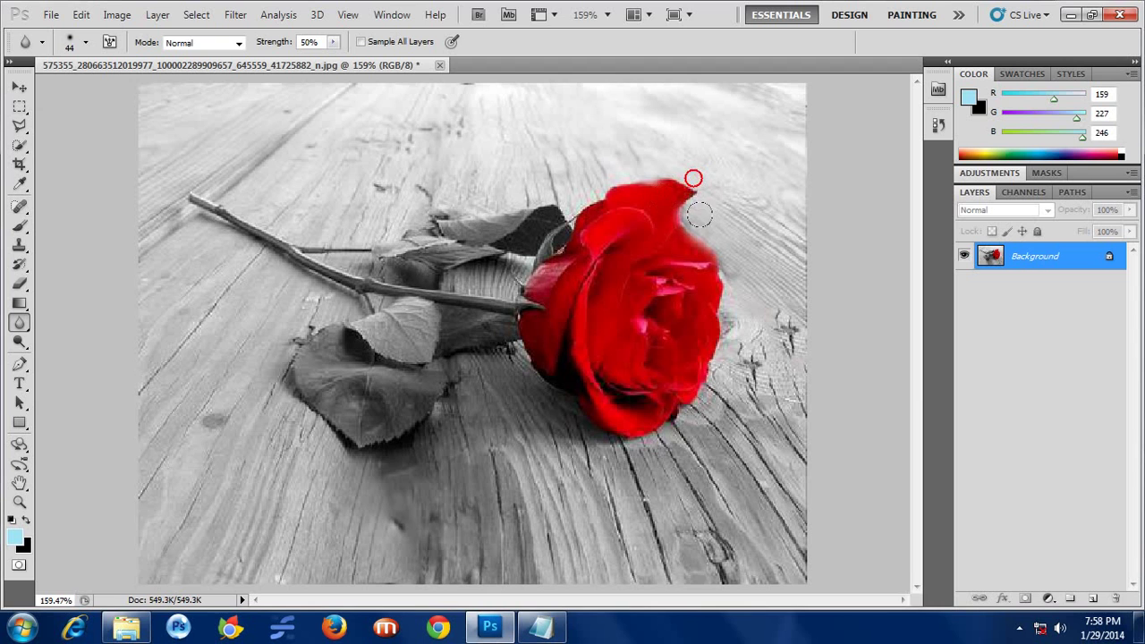
{"action": "left_click_drag", "start_coordinate": [690, 177], "coordinate": [707, 403]}
{"action": "key", "text": "ctrl+1"}
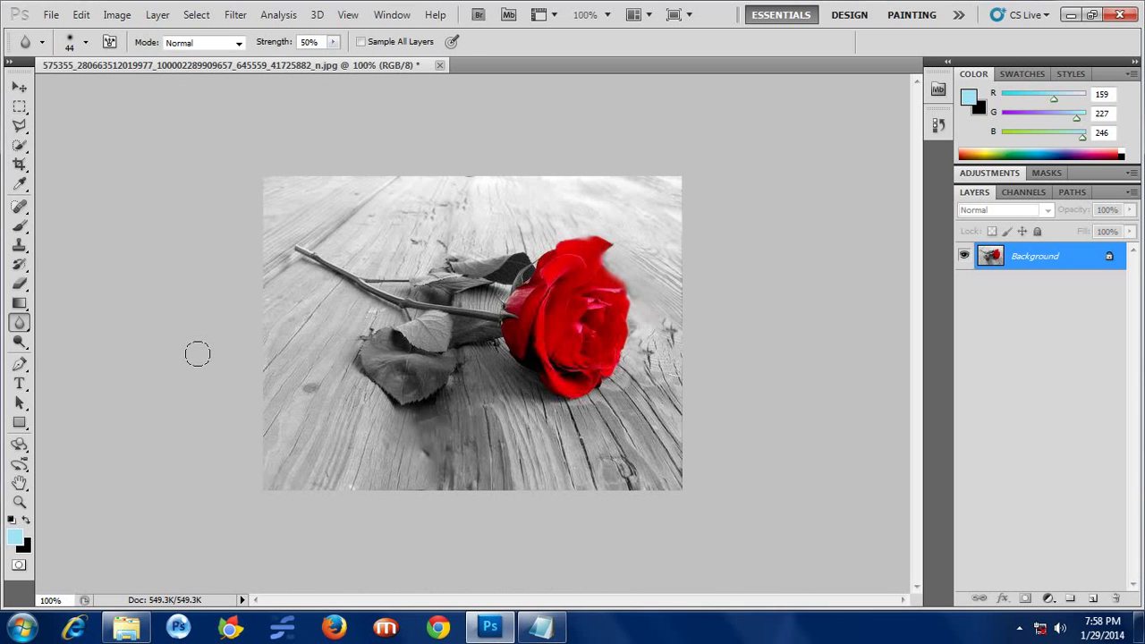